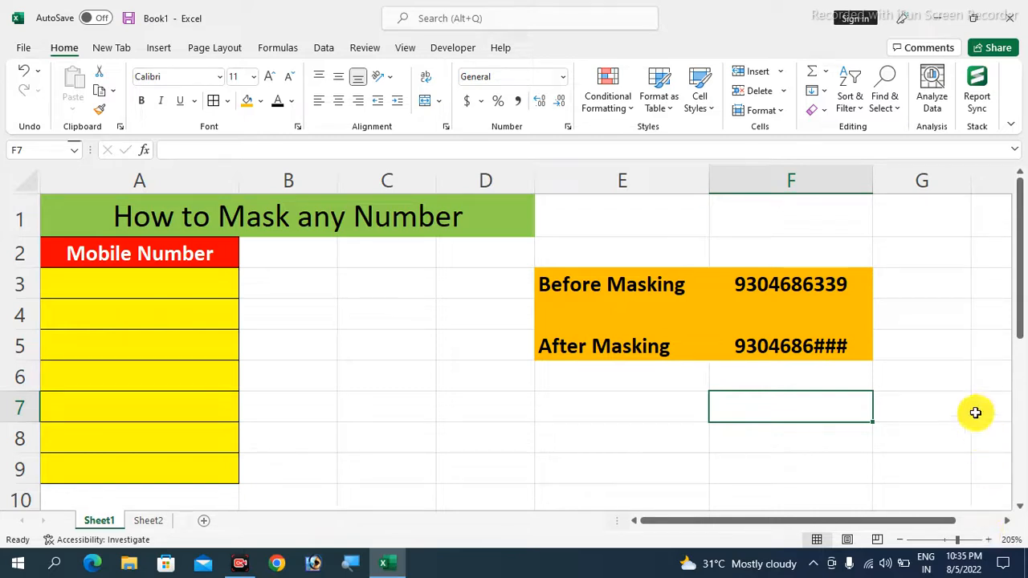
click(754, 285)
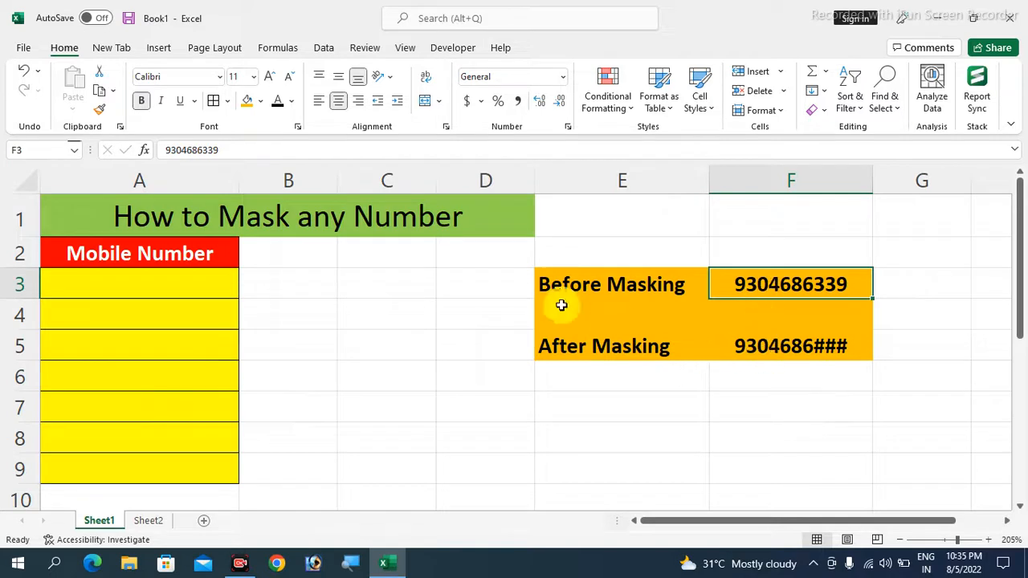
click(782, 348)
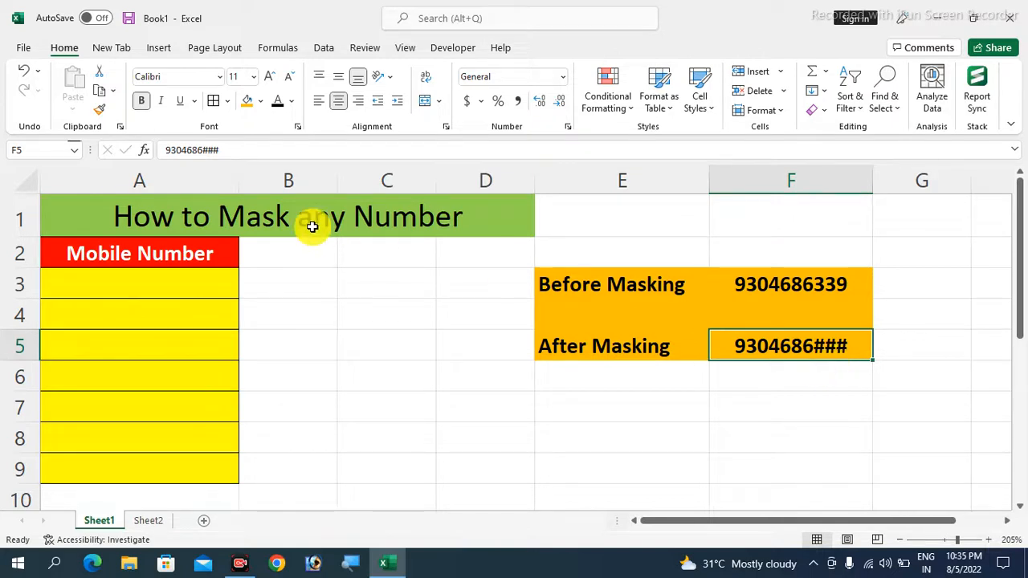
click(171, 285)
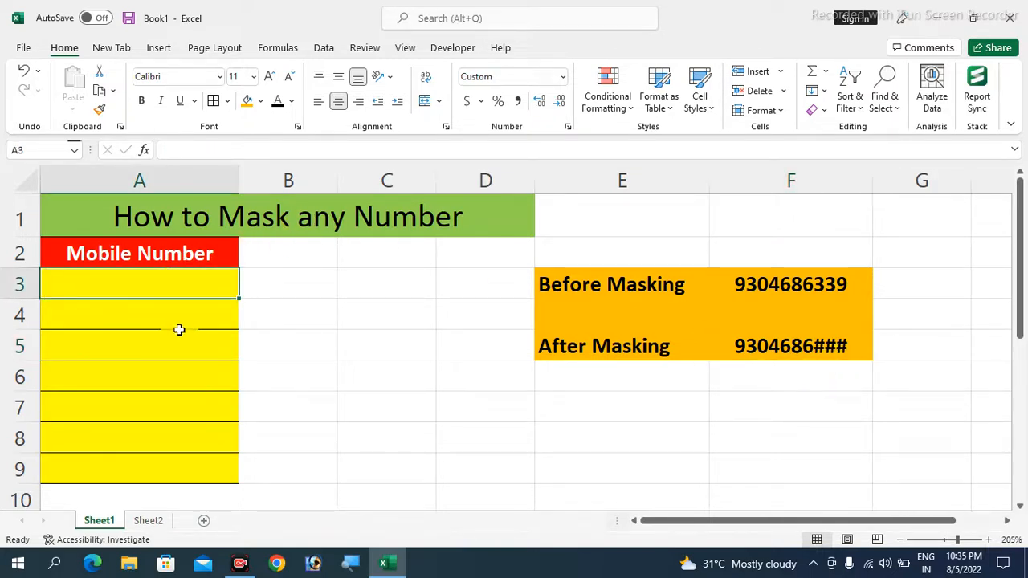
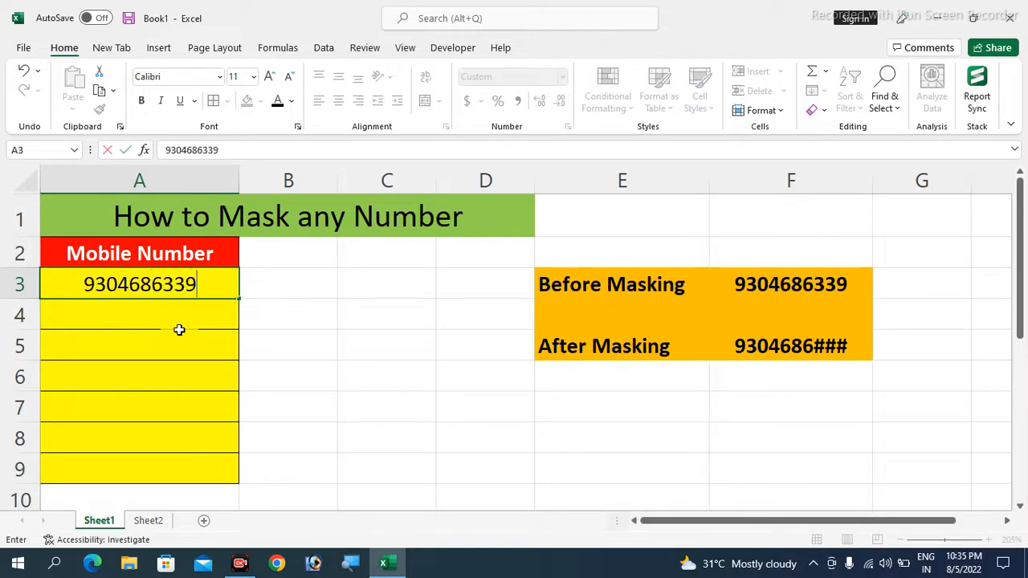
key(Return)
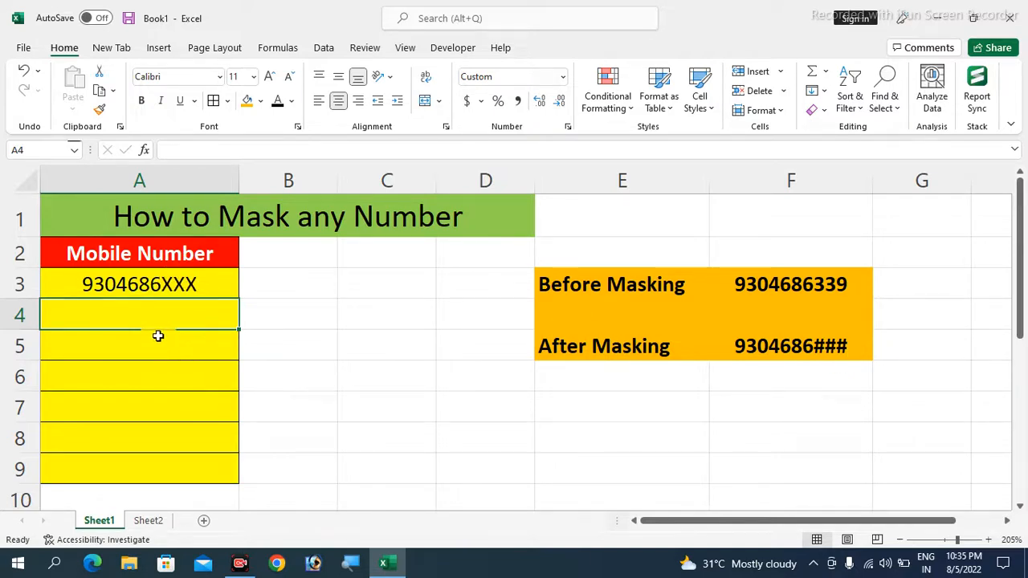
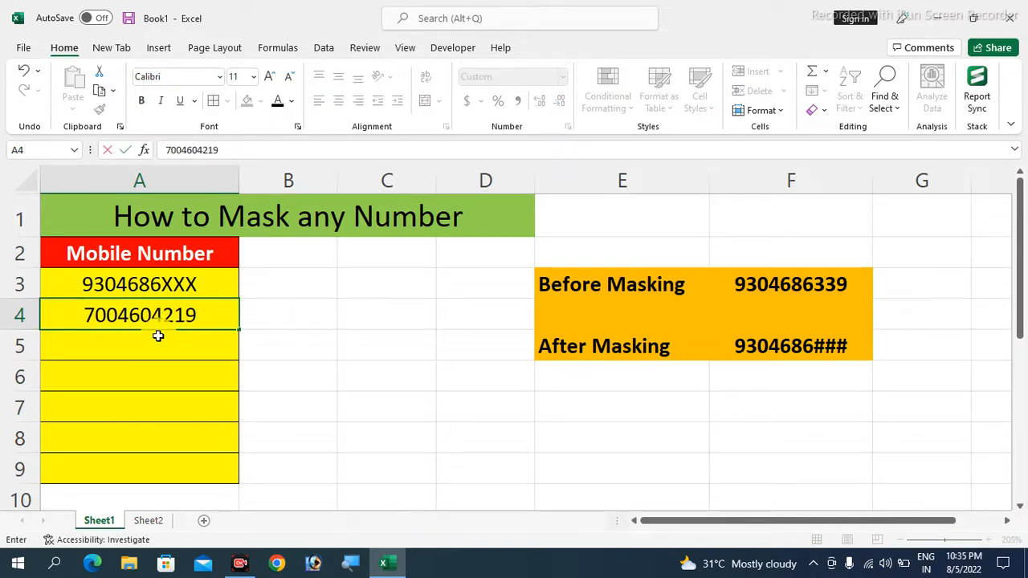
key(Return)
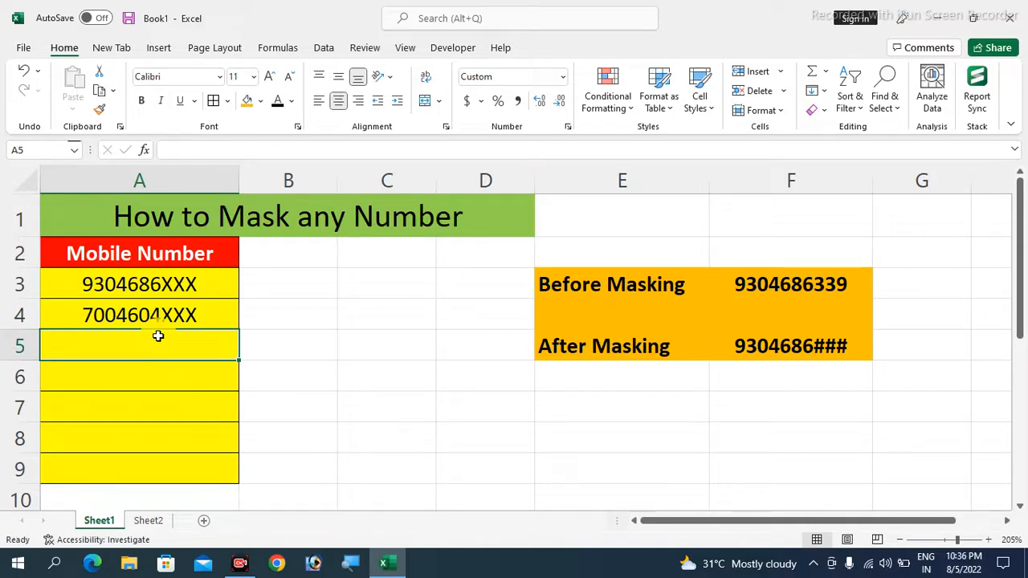
drag(178, 285, 154, 471)
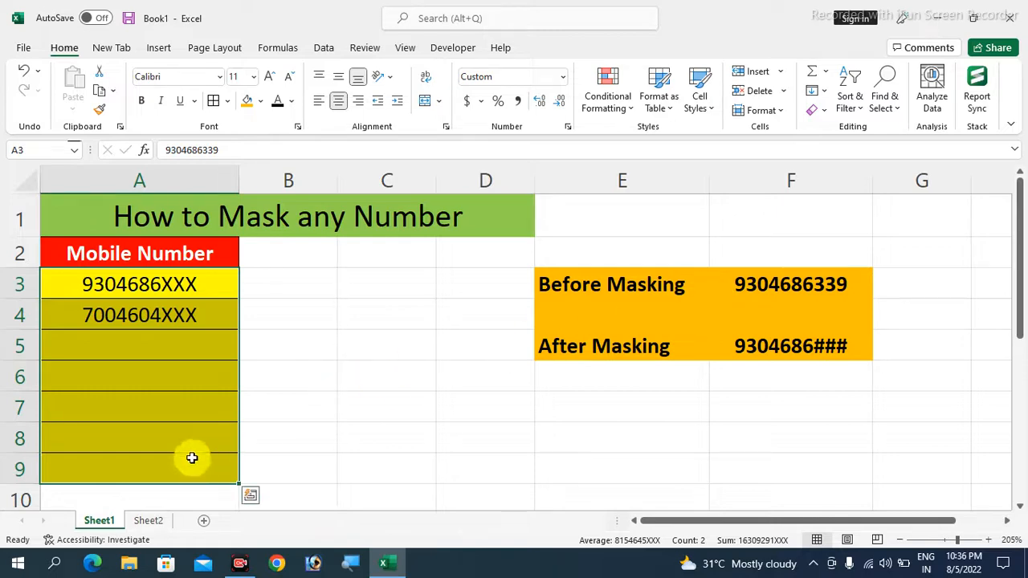
Go to Sheet2 and review the seven mobile numbers in A3:A9 beside the empty masked columns
click(149, 523)
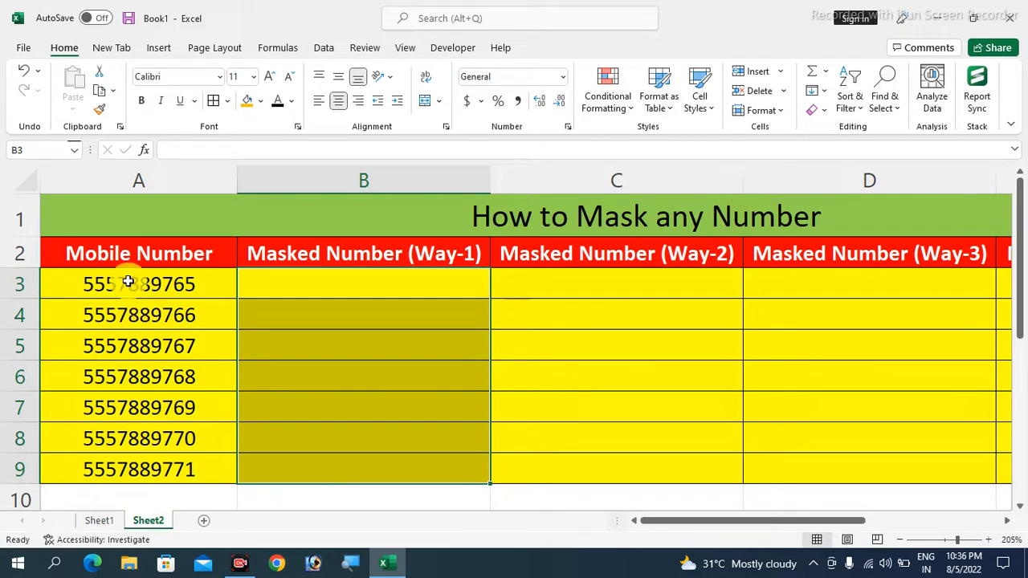
drag(131, 287, 121, 472)
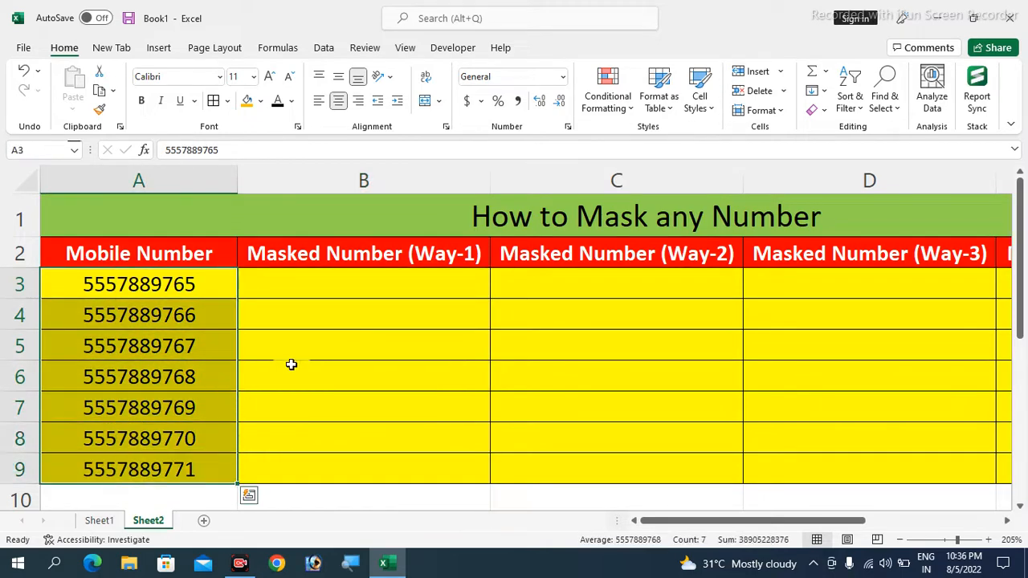
click(202, 302)
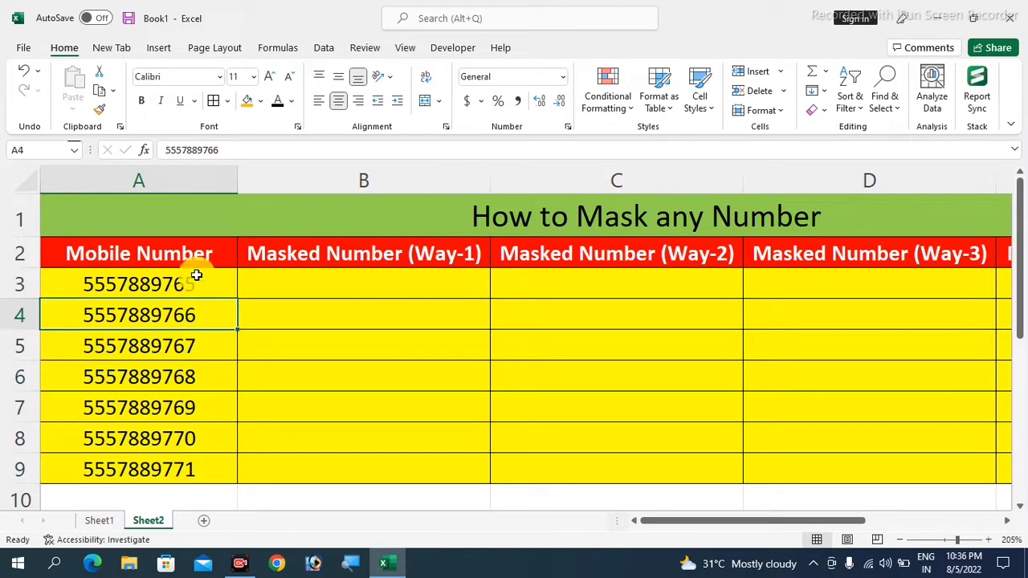
drag(198, 273, 191, 456)
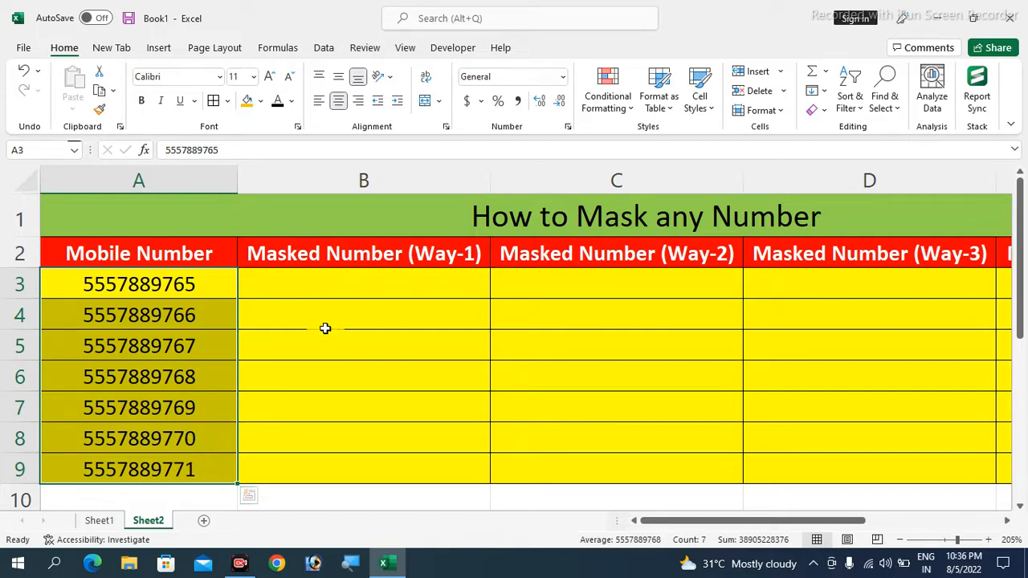
click(262, 286)
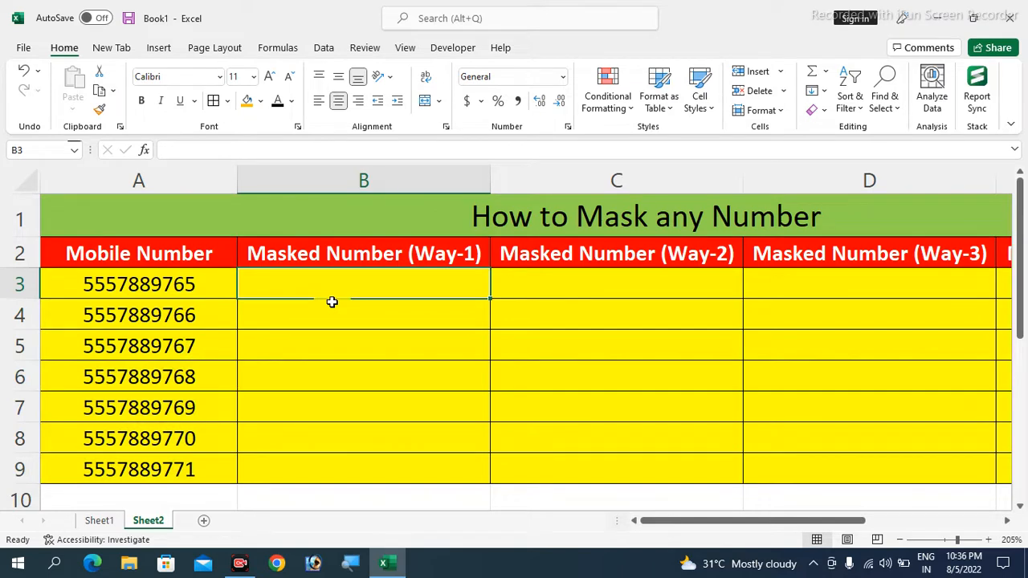
Enter =LEFT(A3,7)&"###" in B3 and fill it down to B9
text(=left()
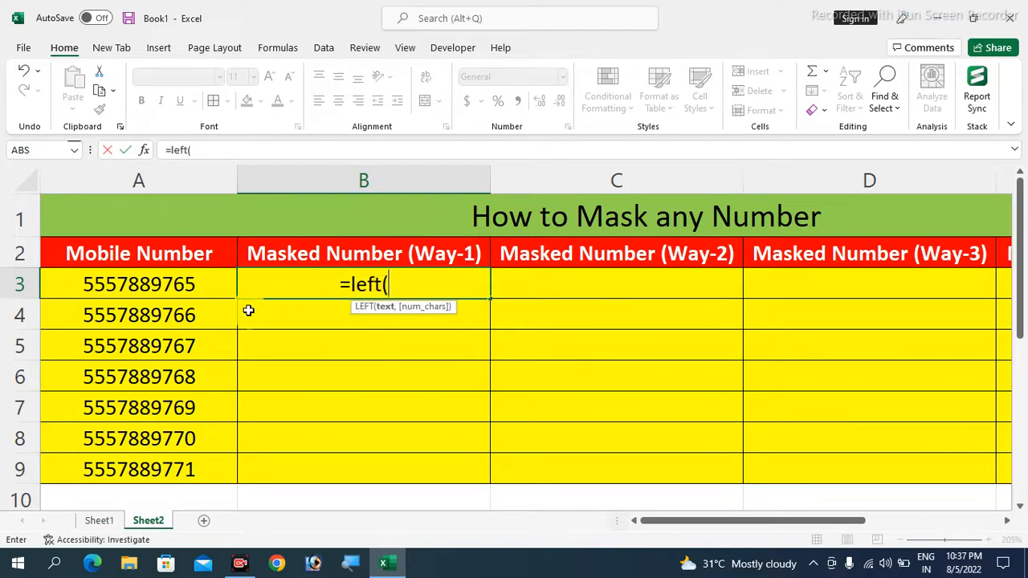
click(194, 285)
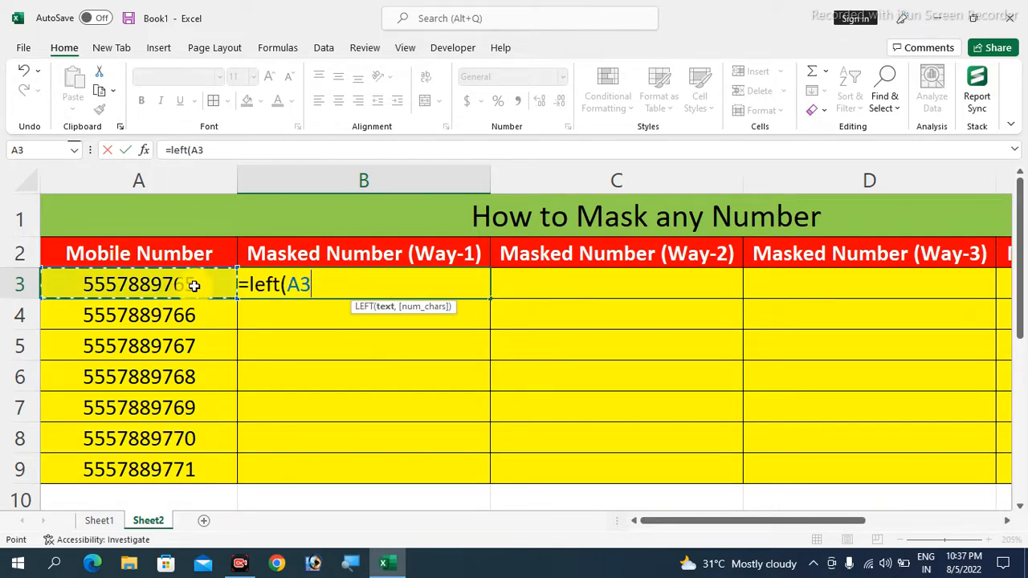
text(,7)
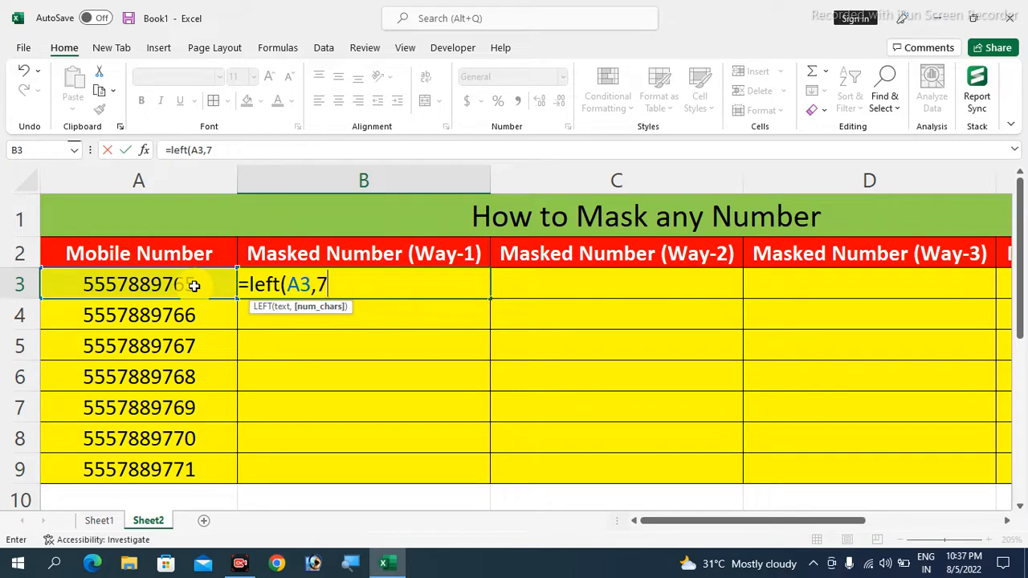
text())
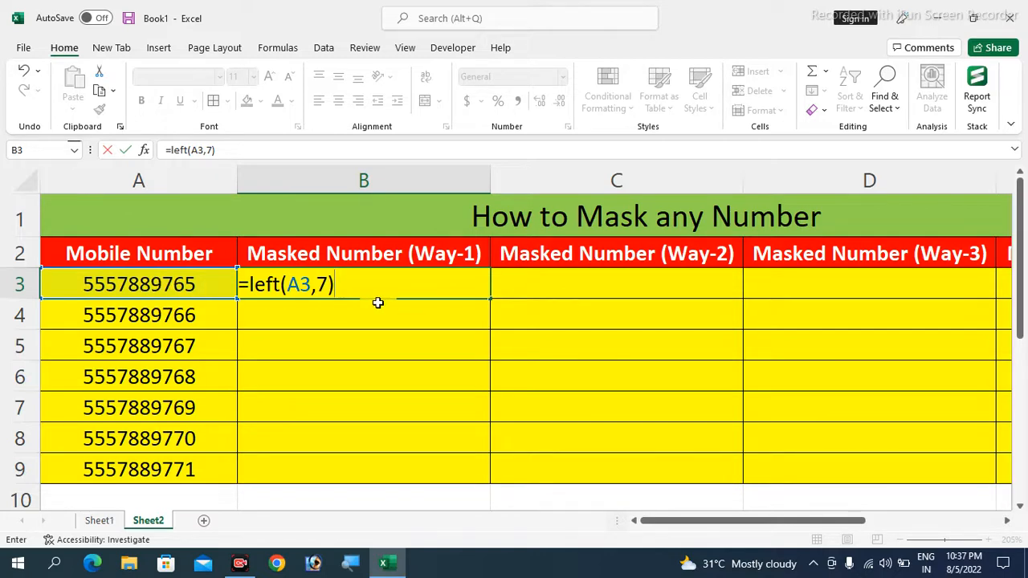
text(&"###)
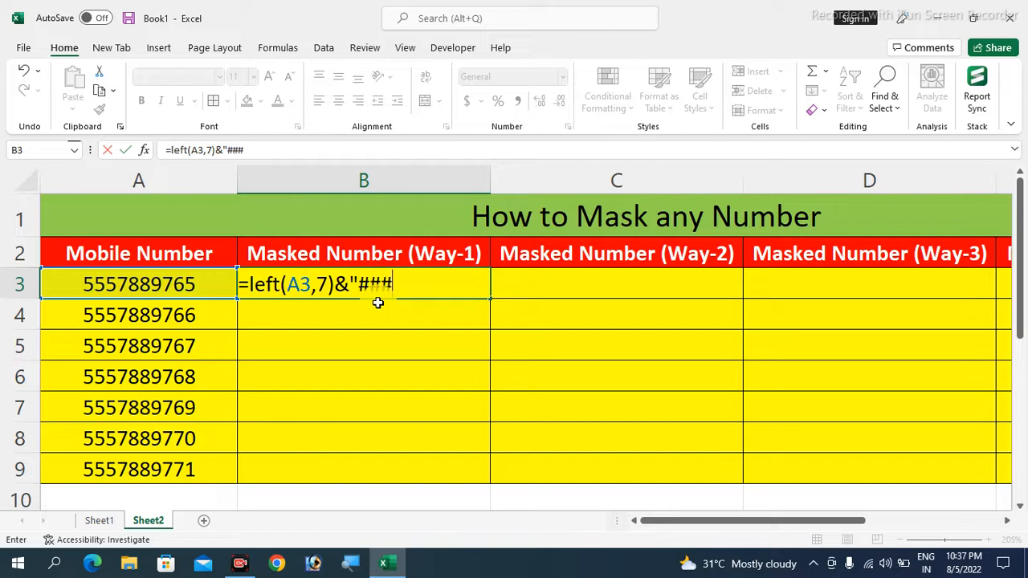
text(")
key(Return)
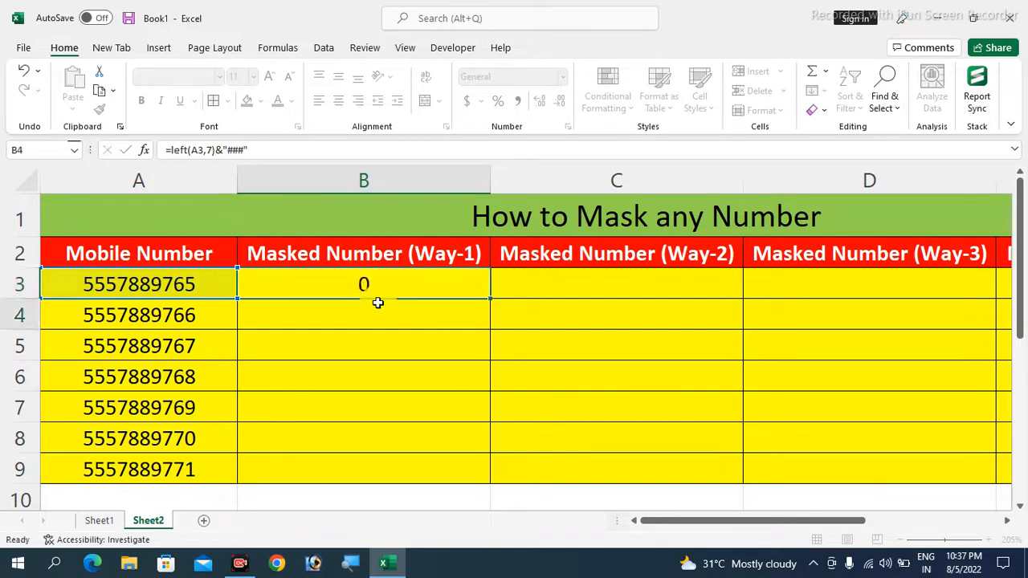
click(437, 285)
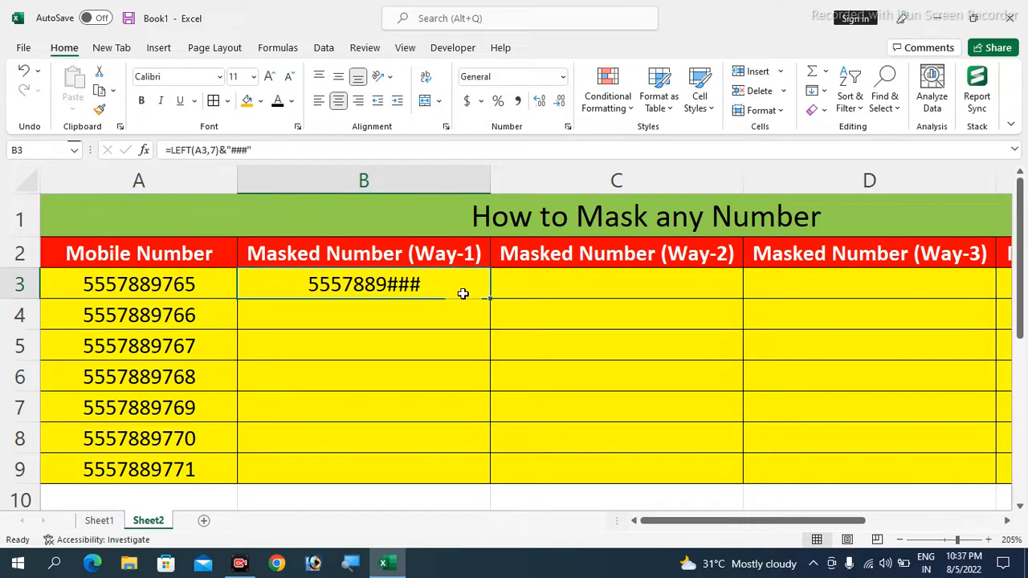
drag(490, 300, 487, 472)
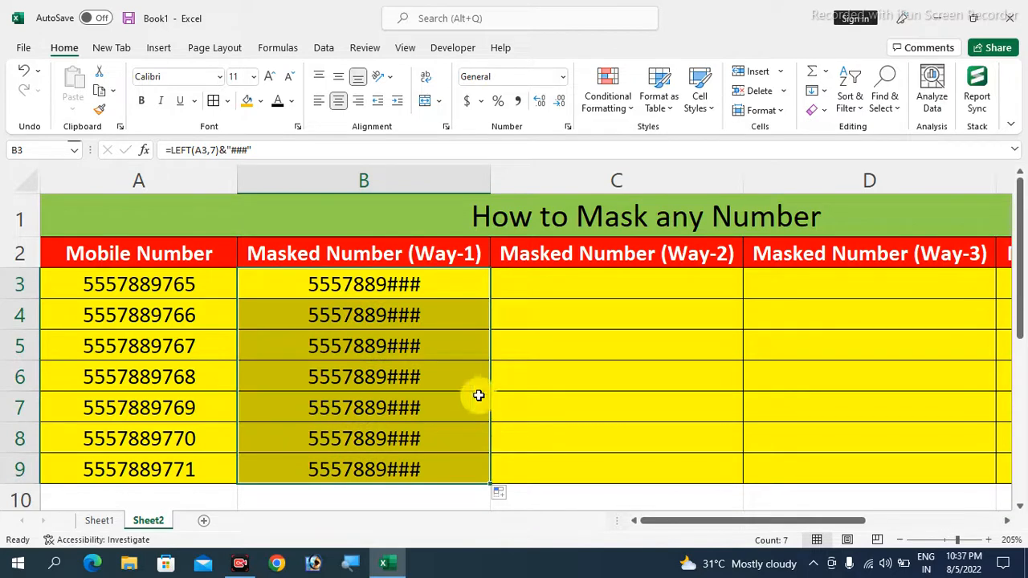
Review the original numbers and verify the copied LEFT formula in B5
drag(156, 287, 150, 462)
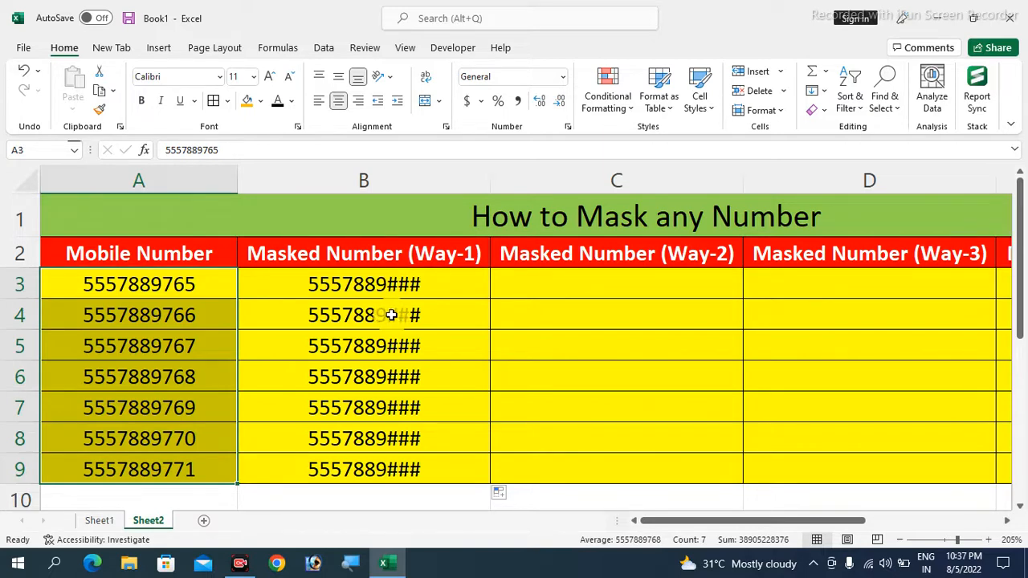
click(363, 347)
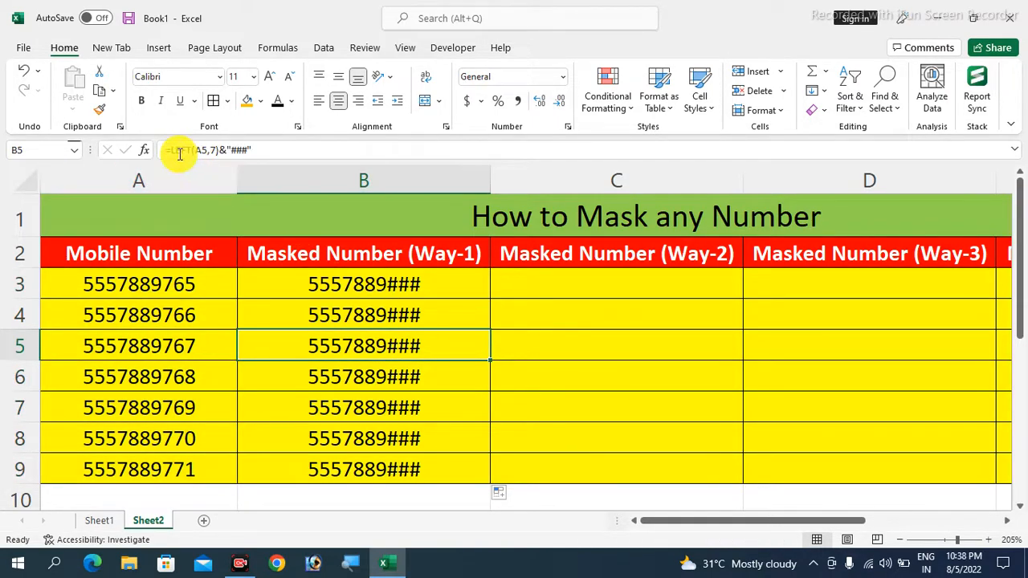
drag(250, 151, 156, 149)
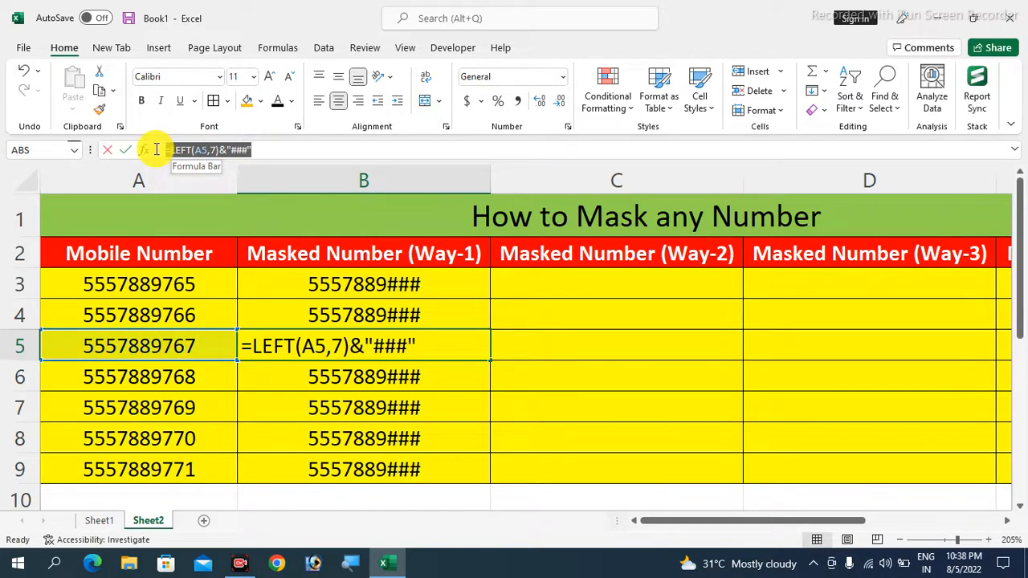
click(388, 345)
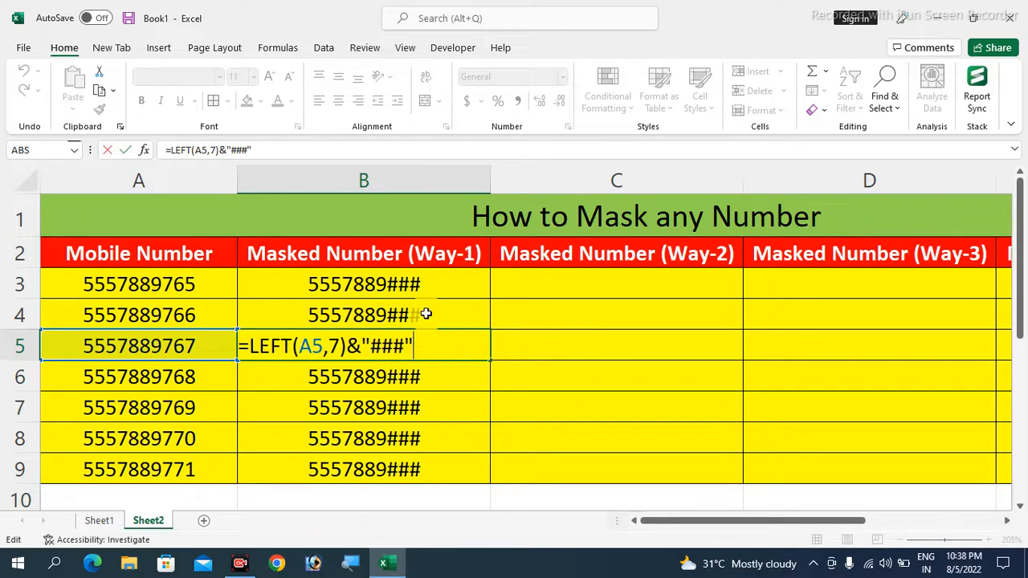
click(533, 294)
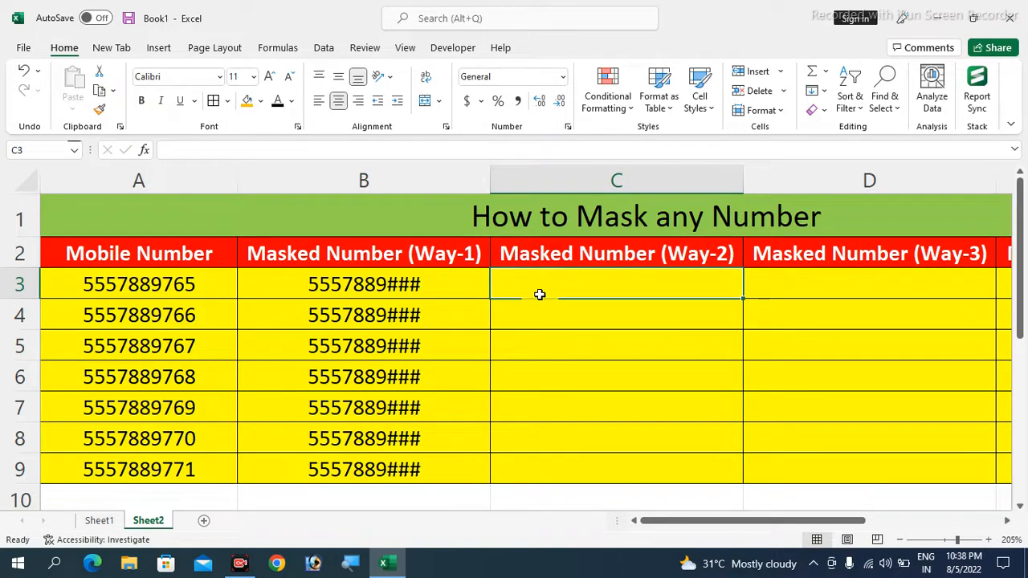
Enter =REPLACE(A3,8,3,"###") in C3 so it shows 5557889###
text(=replace()
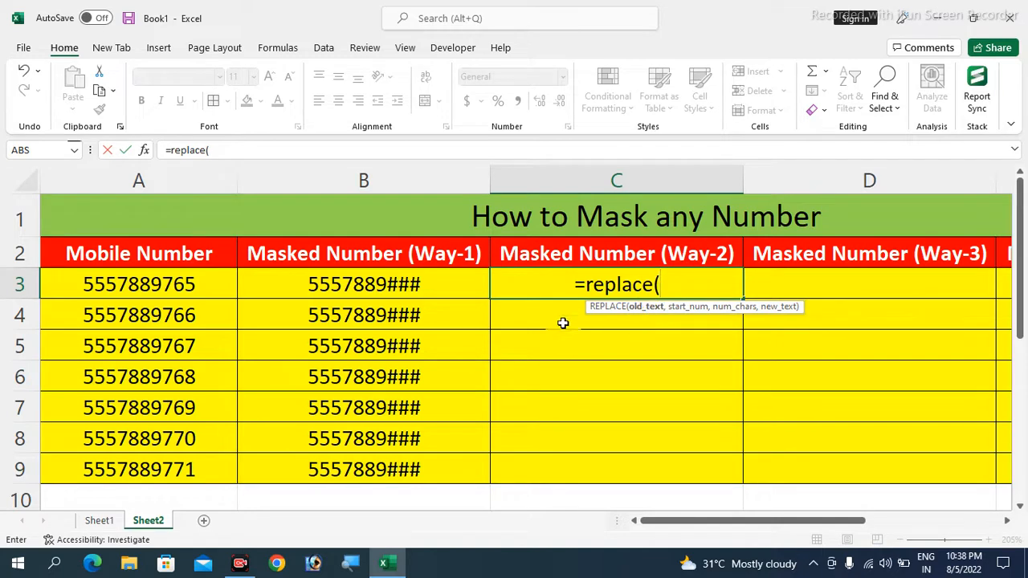
text(a3)
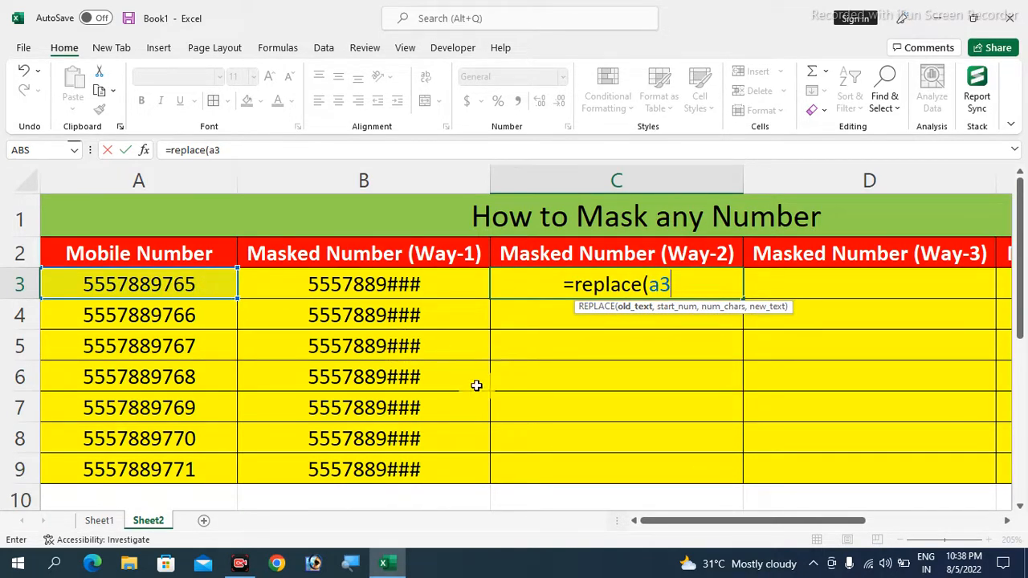
text(,)
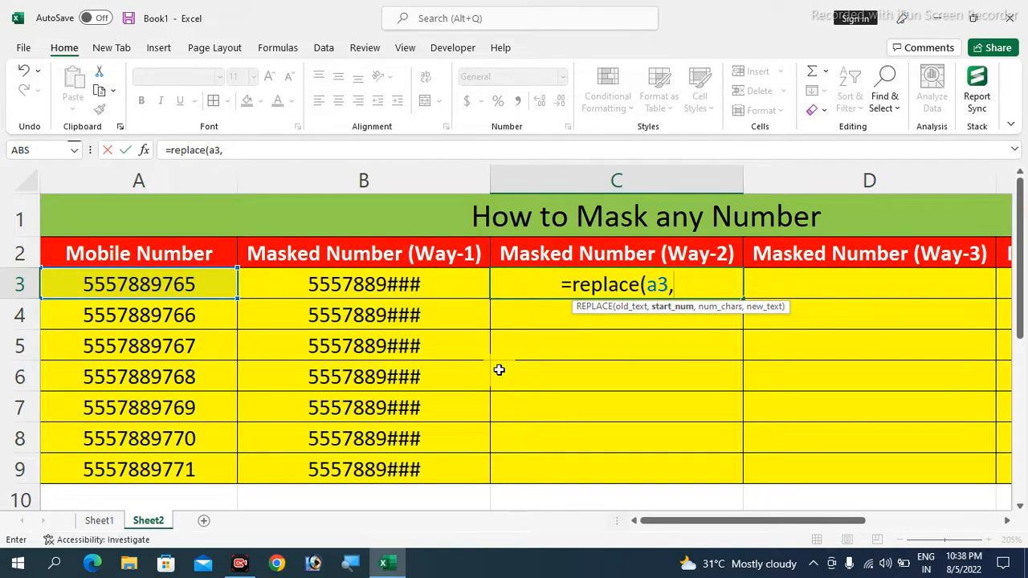
text(8)
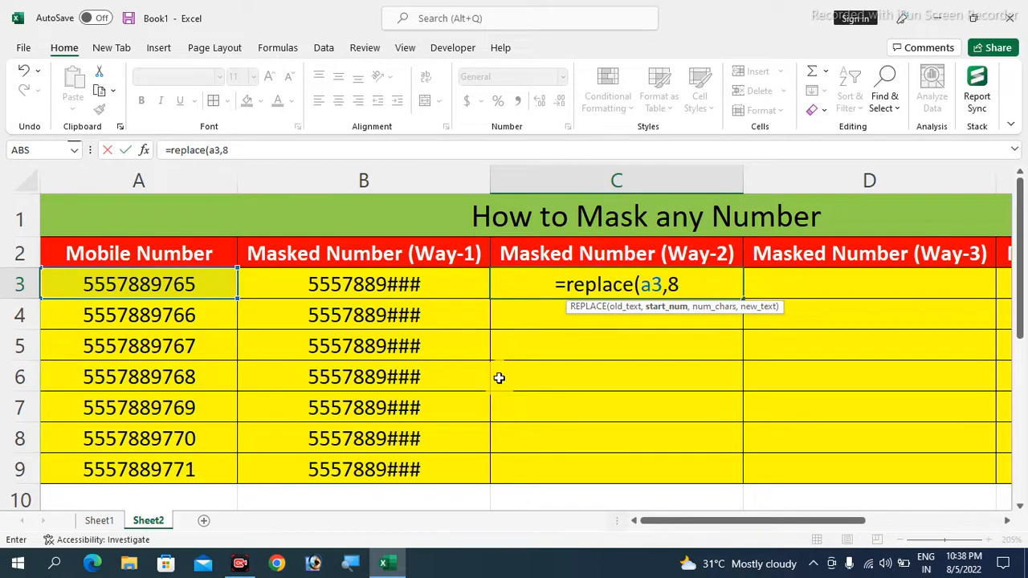
text(,3)
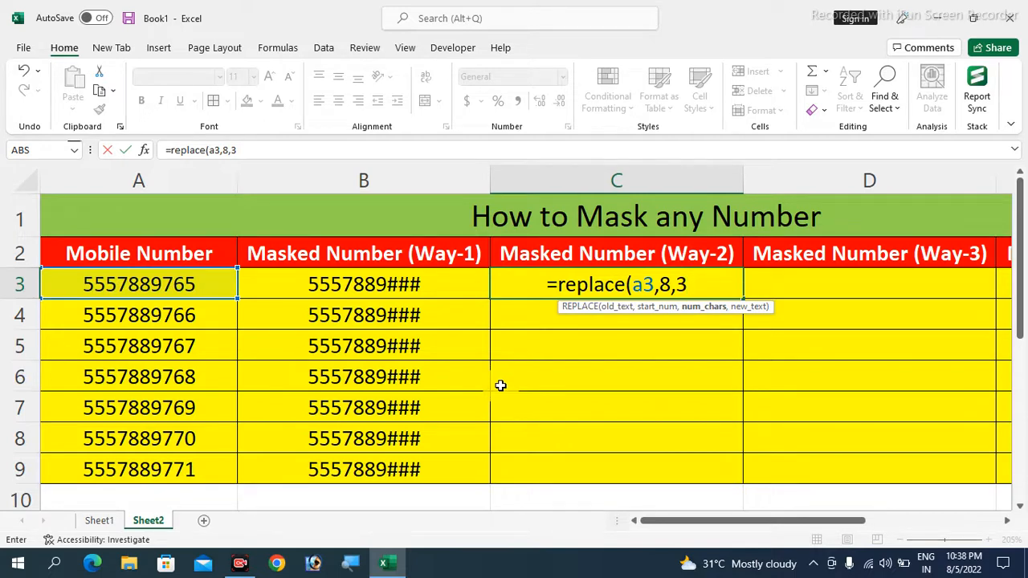
text(,)
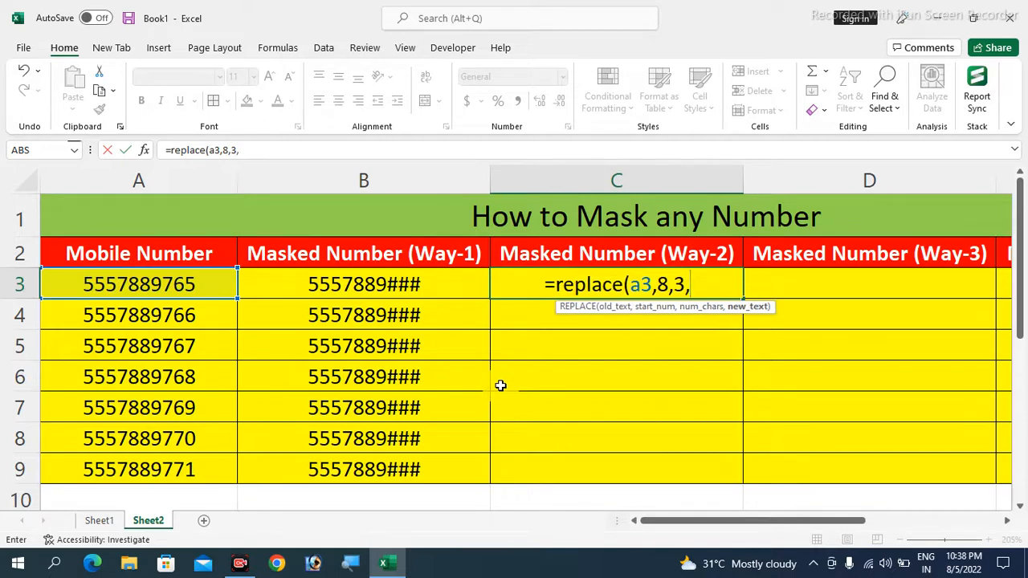
text(")
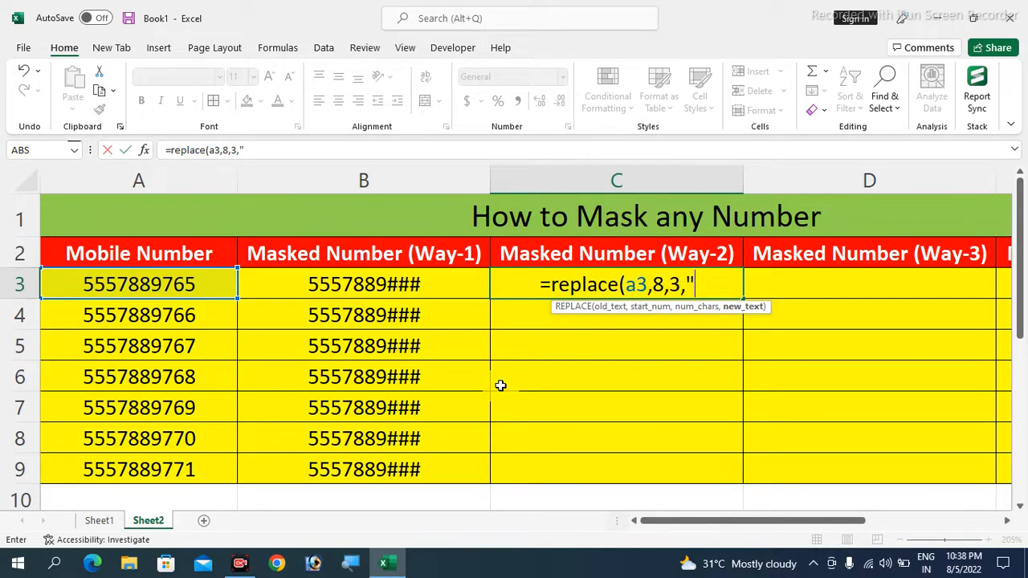
text(##)
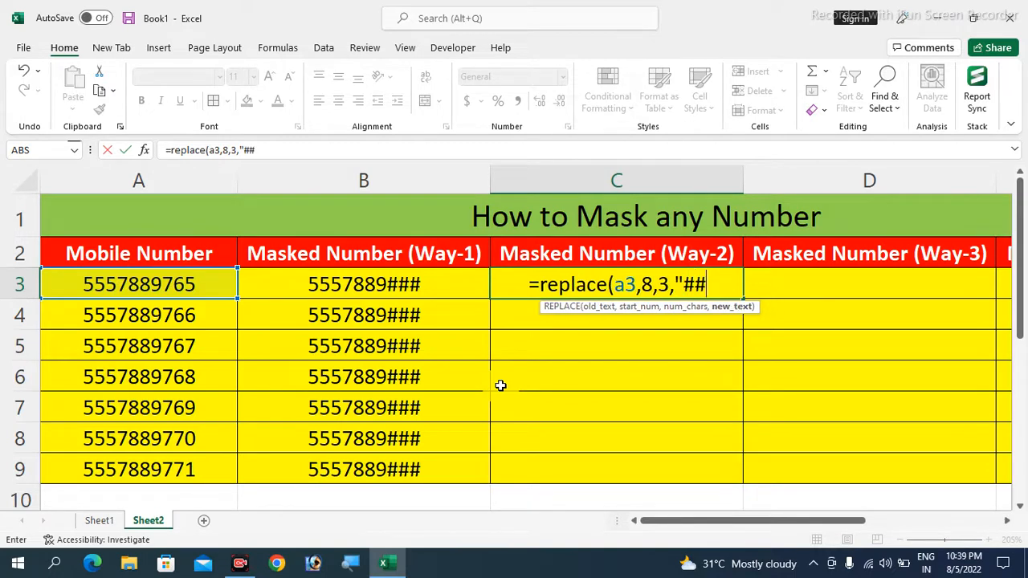
text(#")
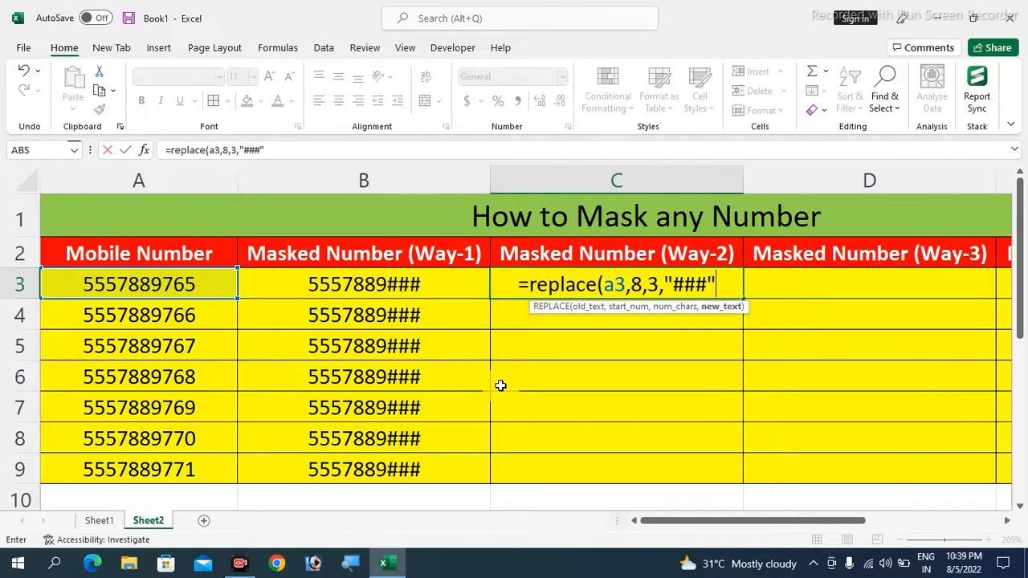
text())
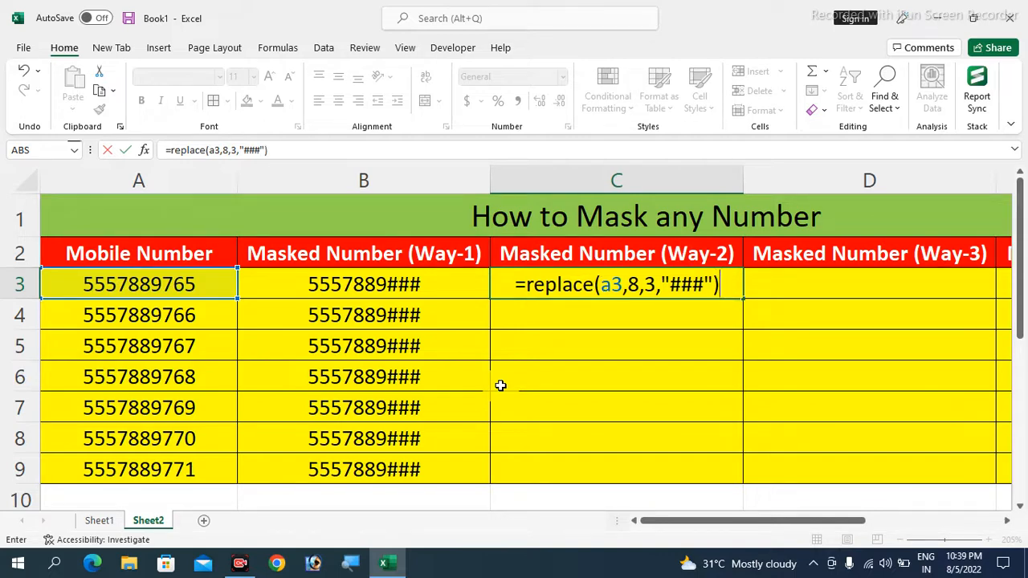
key(Return)
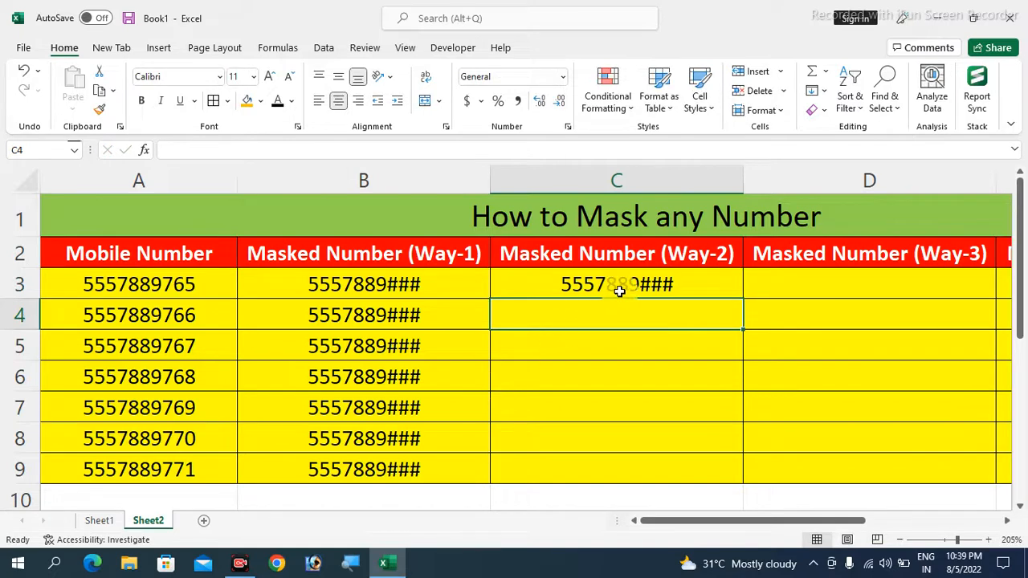
Fill the C3 REPLACE formula down to C9 and verify C4's formula and both masked columns
click(618, 292)
drag(744, 298, 733, 472)
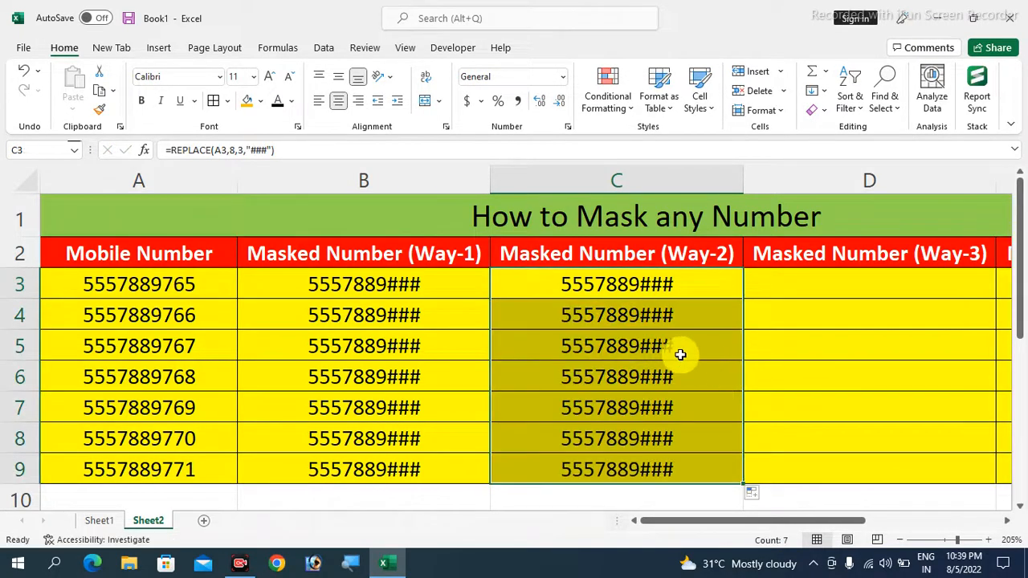
click(617, 315)
drag(277, 150, 157, 150)
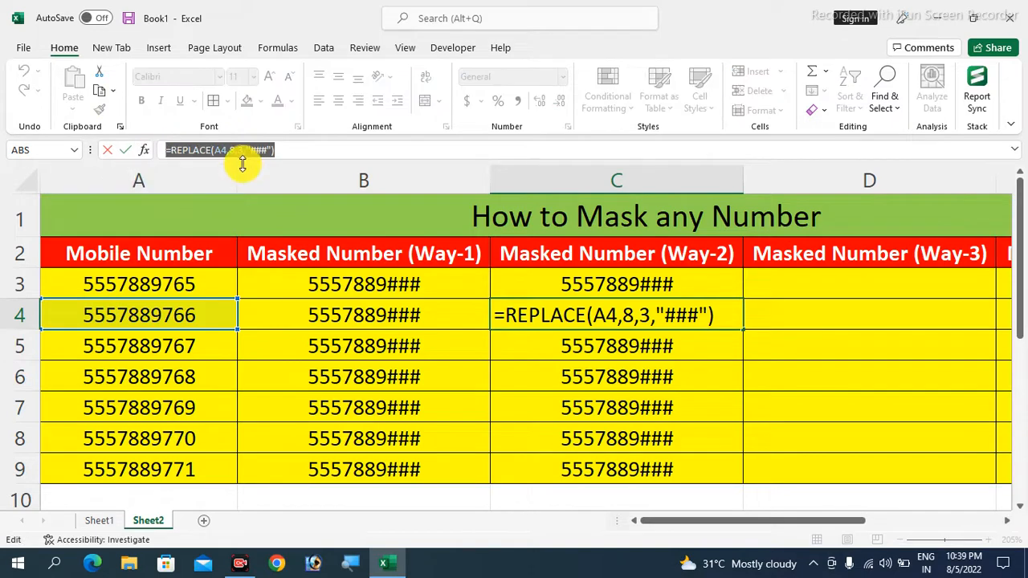
click(653, 317)
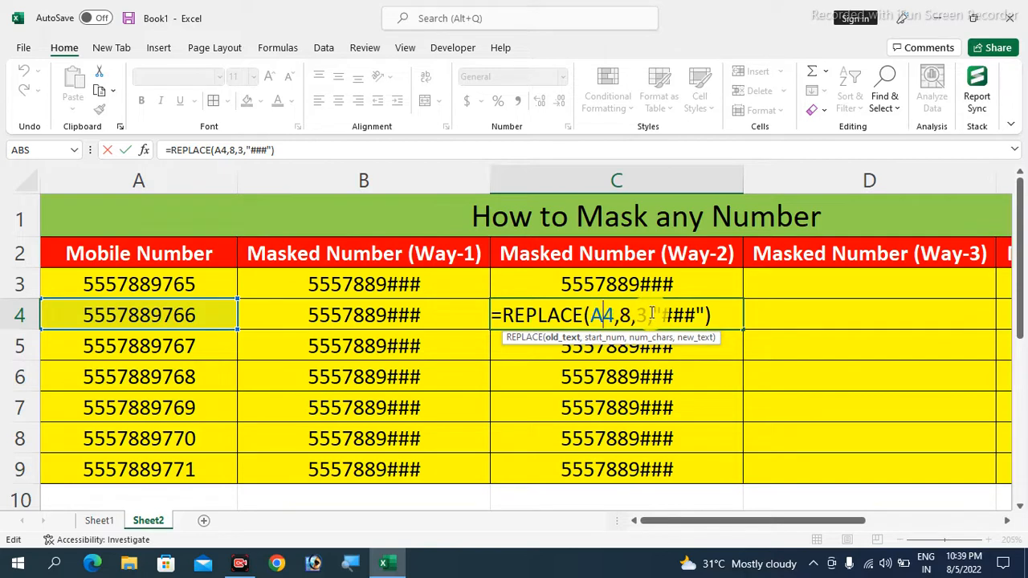
click(436, 285)
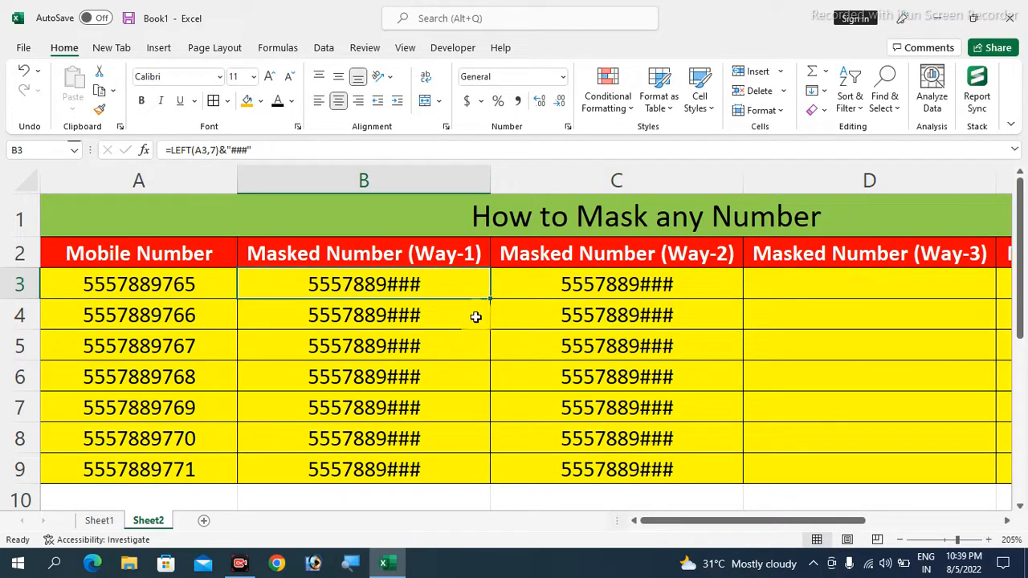
drag(412, 286, 619, 455)
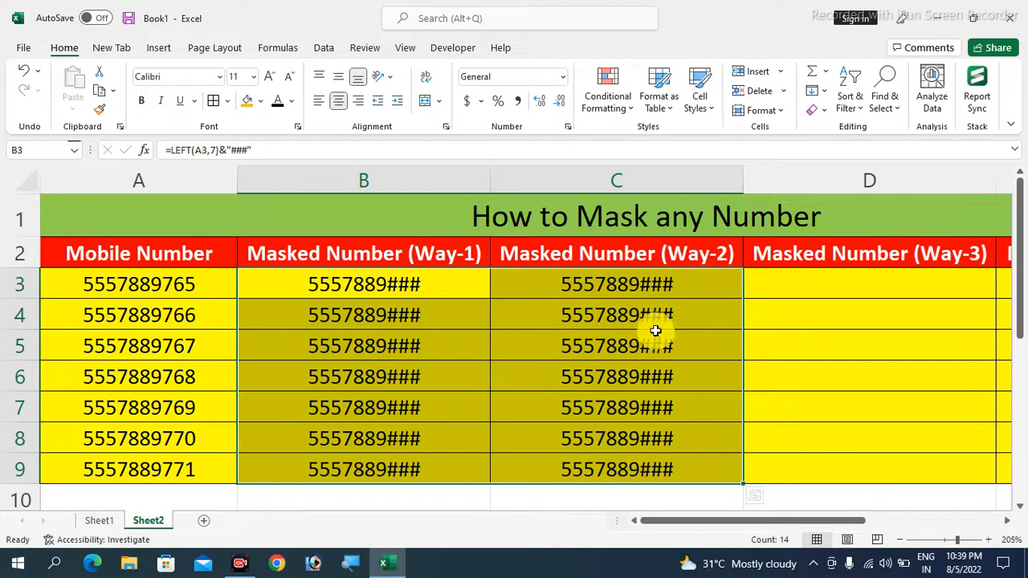
click(833, 284)
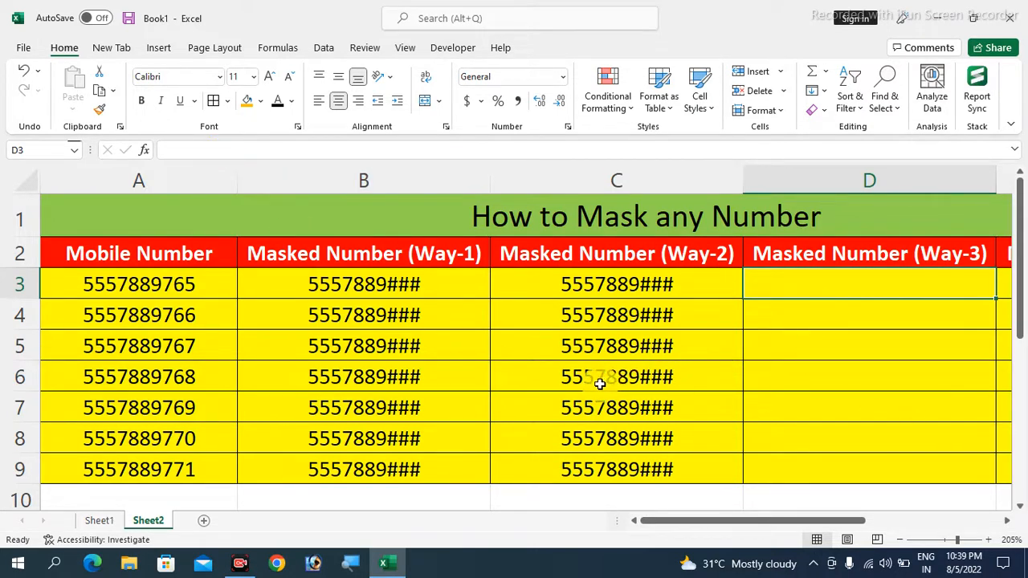
Copy the mobile numbers from A3:A9 and paste them into D3:D9
drag(174, 282, 172, 466)
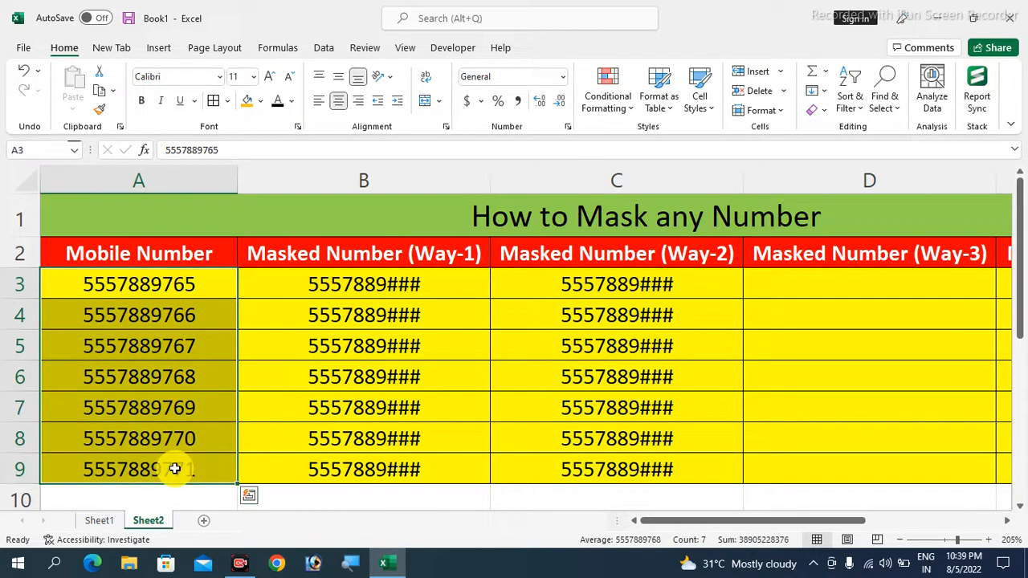
key(ctrl+c)
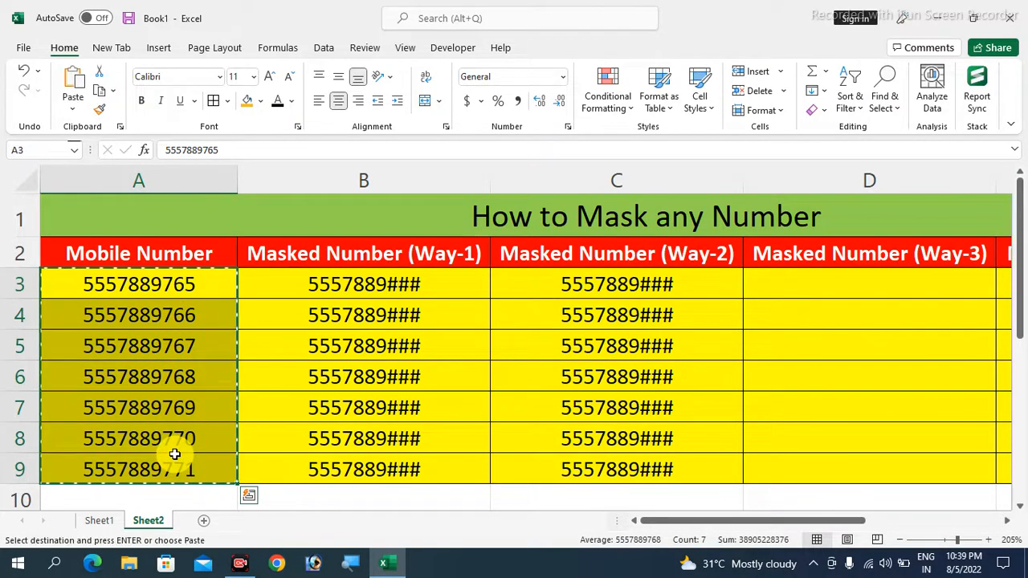
click(797, 288)
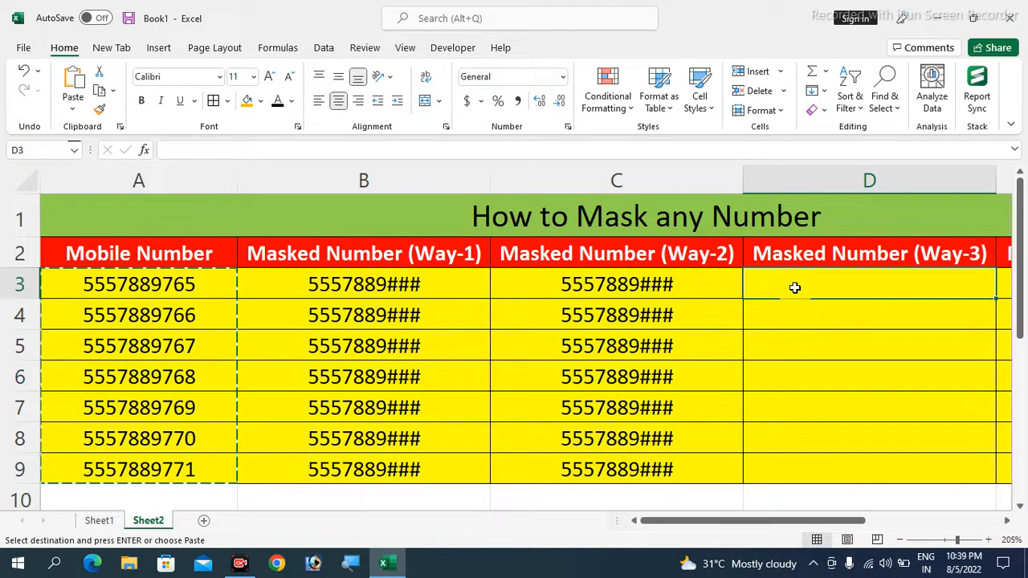
key(ctrl+v)
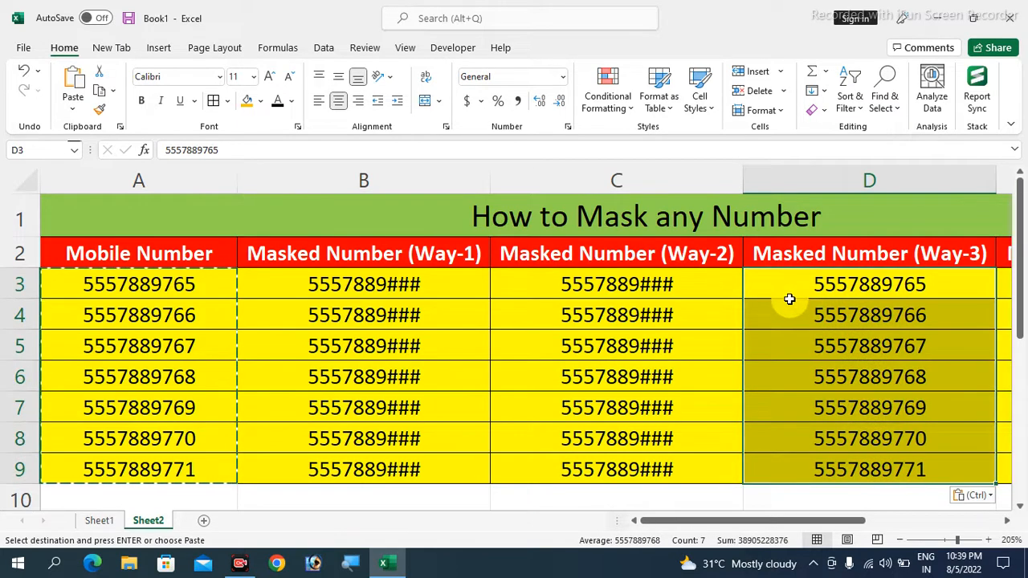
key(Down)
drag(196, 287, 178, 456)
click(862, 296)
drag(863, 297, 873, 461)
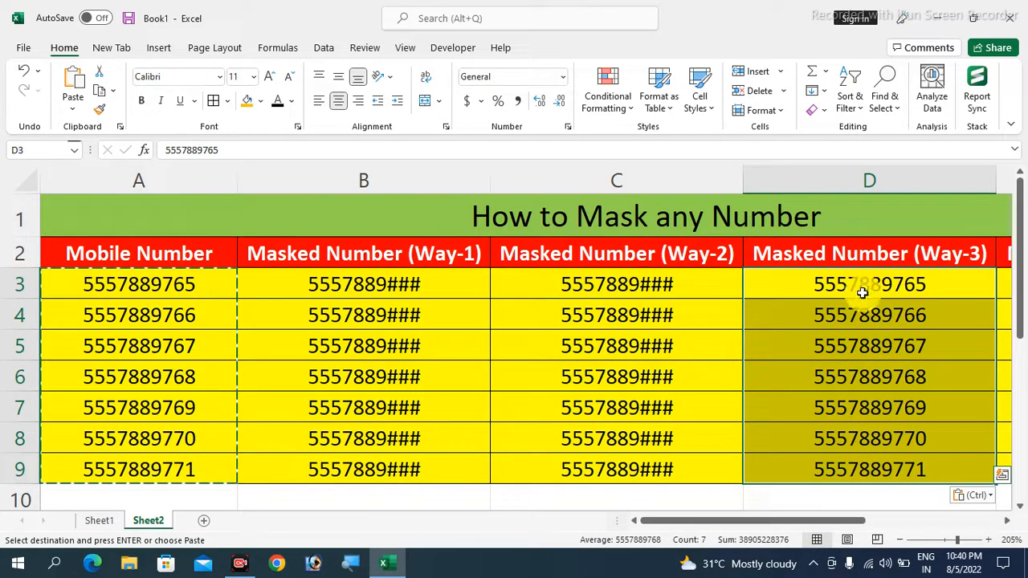
click(867, 289)
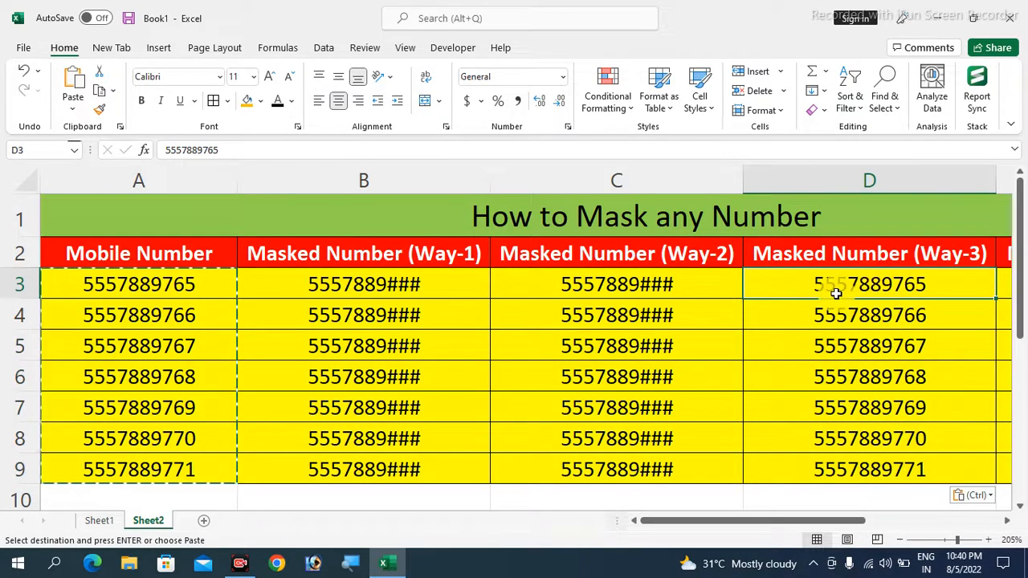
drag(842, 286, 848, 466)
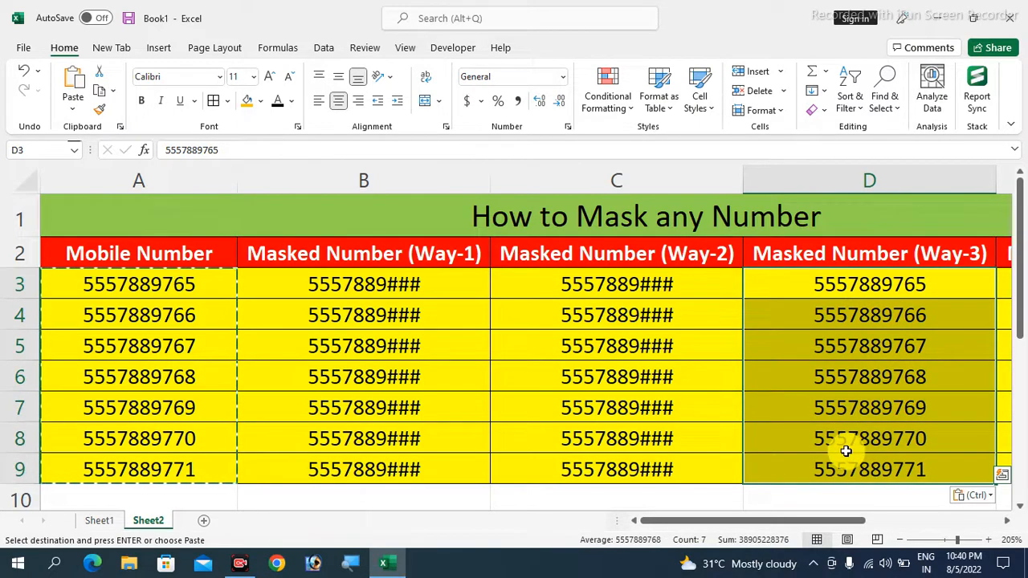
Open Format Cells on the Number tab for the Way-3 numbers in D3:D9
key(ctrl+1)
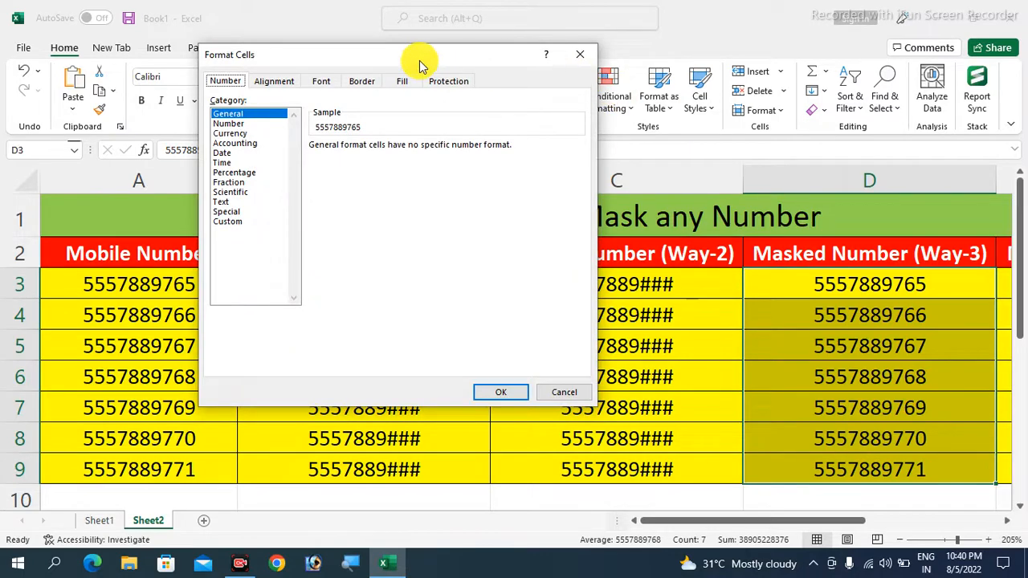
drag(420, 62, 560, 92)
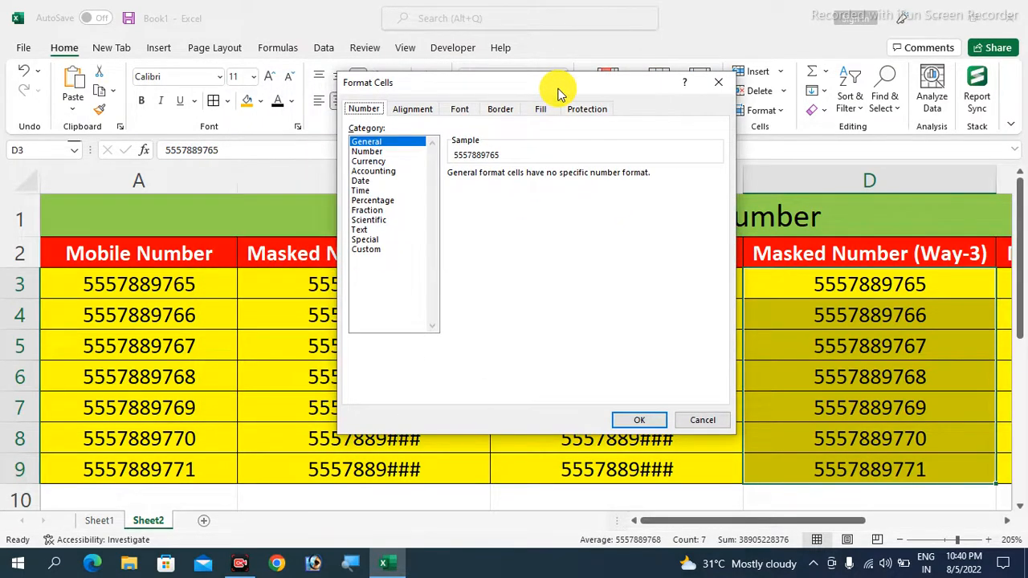
click(719, 82)
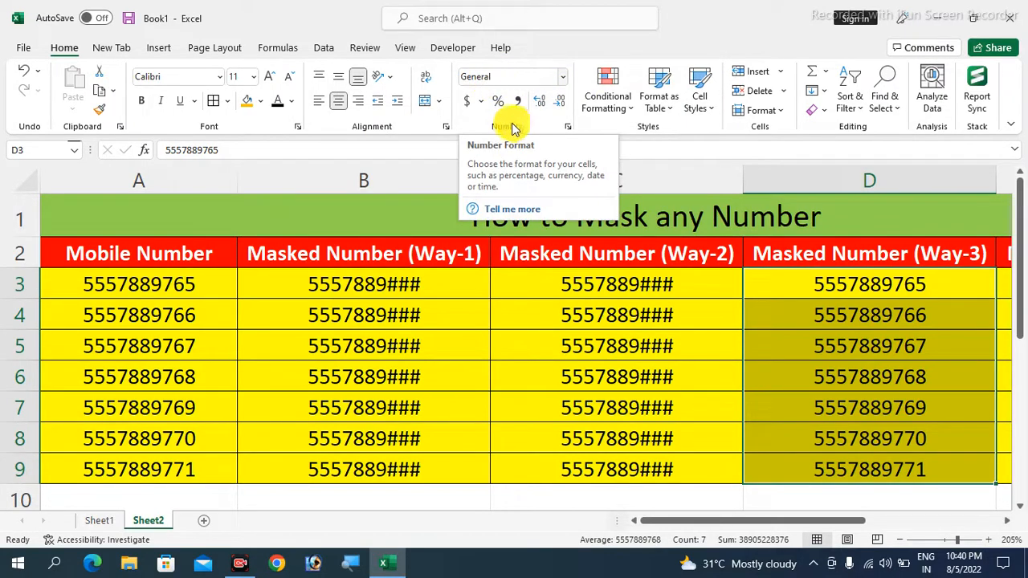
click(564, 77)
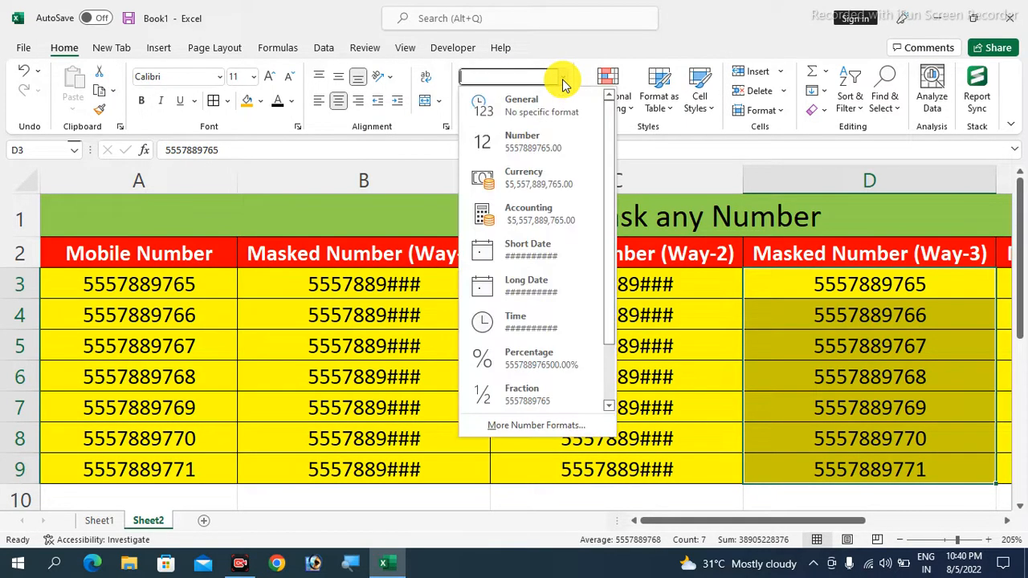
click(531, 427)
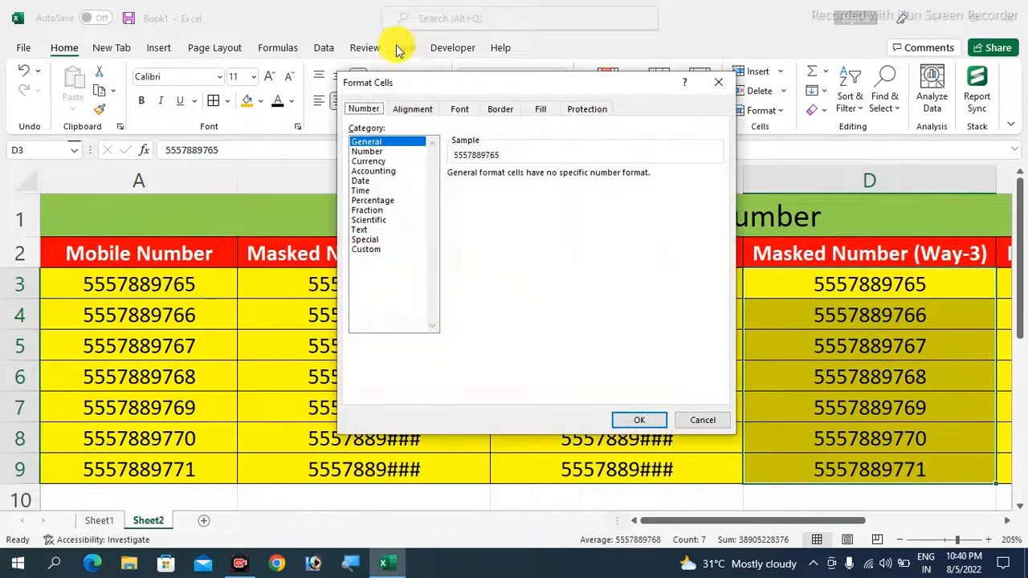
drag(426, 86, 373, 96)
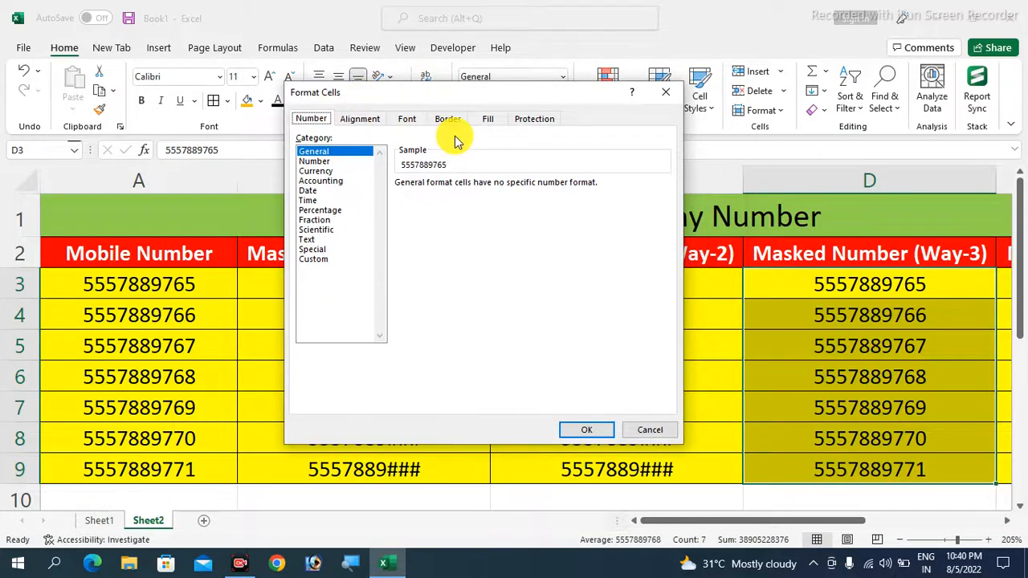
click(365, 118)
click(404, 119)
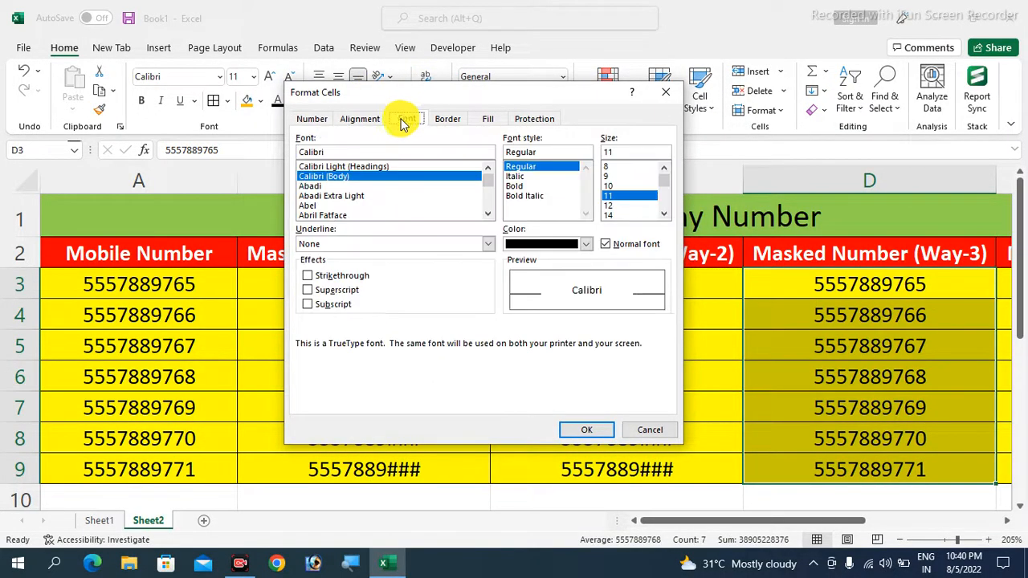
click(313, 119)
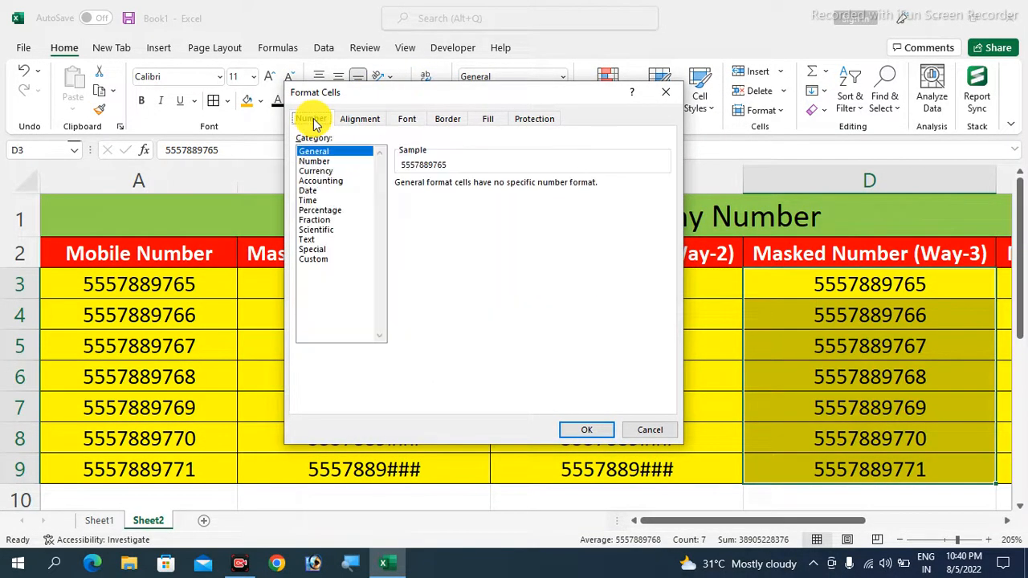
Replace General with the Custom format code 0,"###" and confirm with OK
click(312, 259)
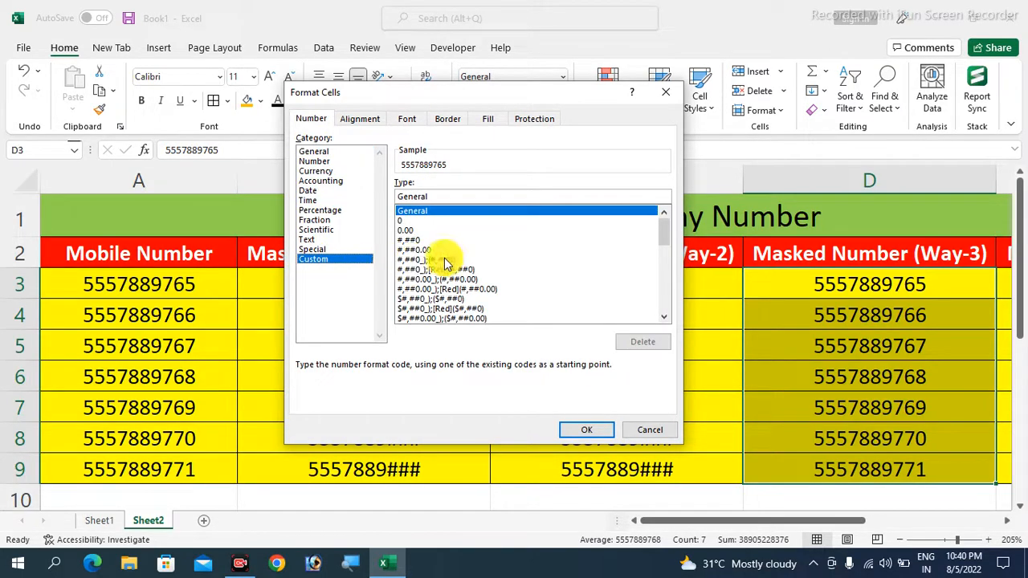
click(440, 199)
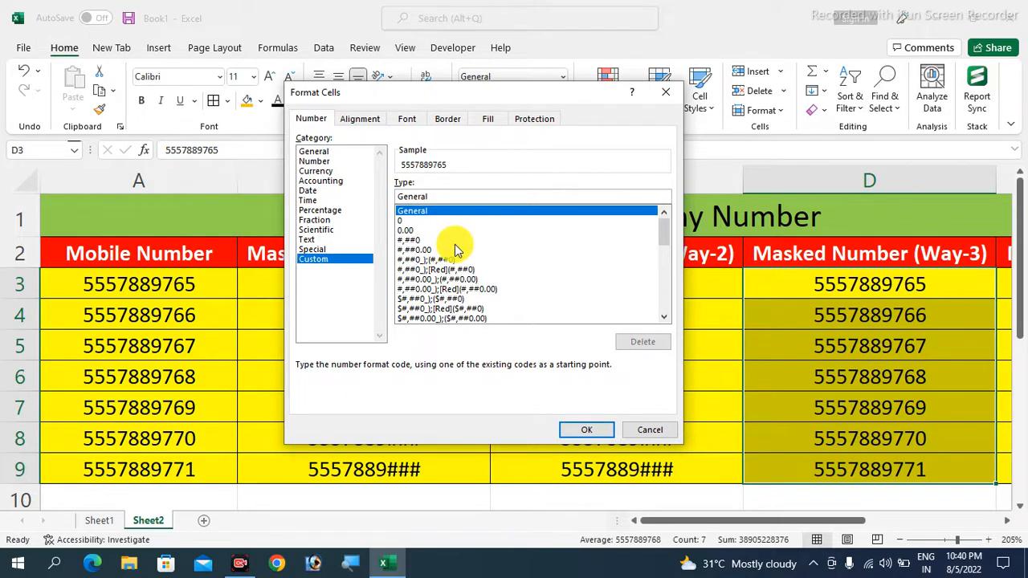
key(BackSpace)
key(BackSpace)
key(BackSpace)
key(BackSpace)
key(BackSpace)
key(BackSpace)
key(BackSpace)
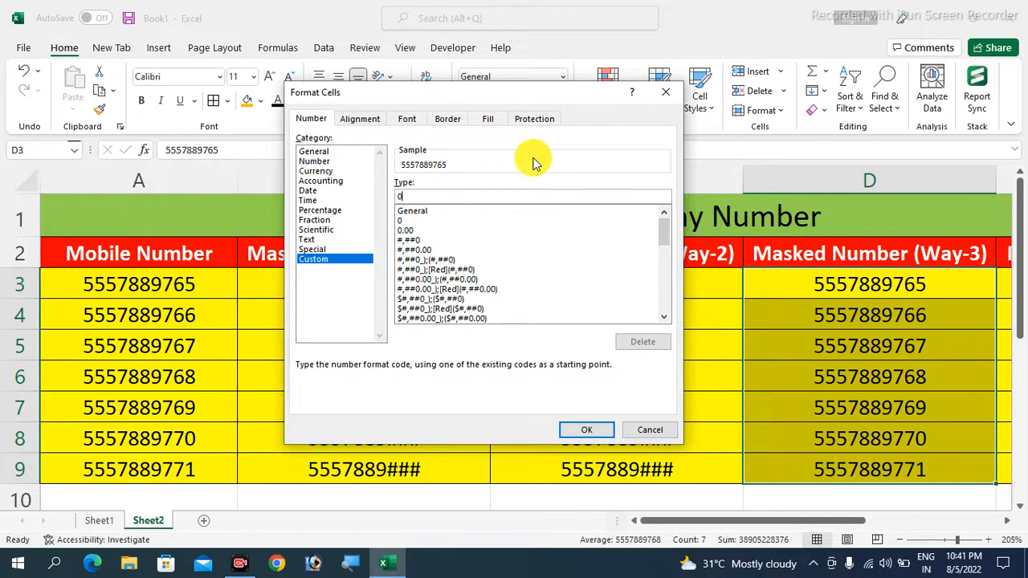
text(,)
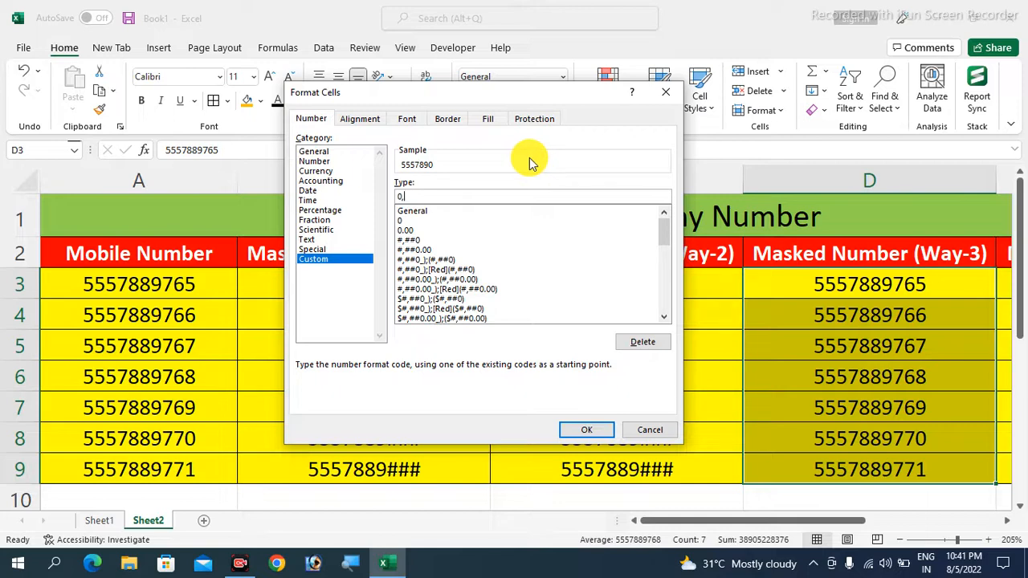
text(,)
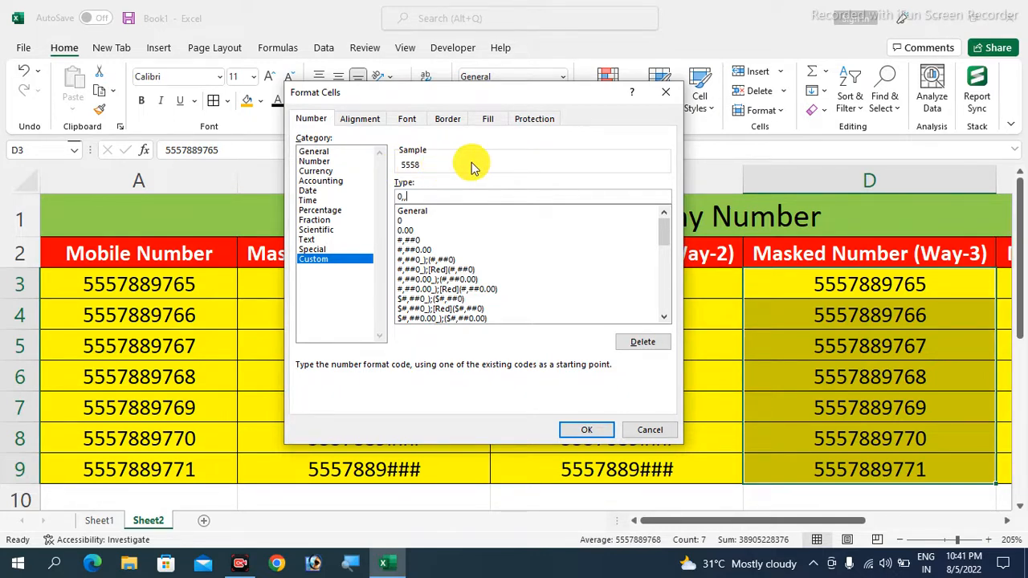
text(,)
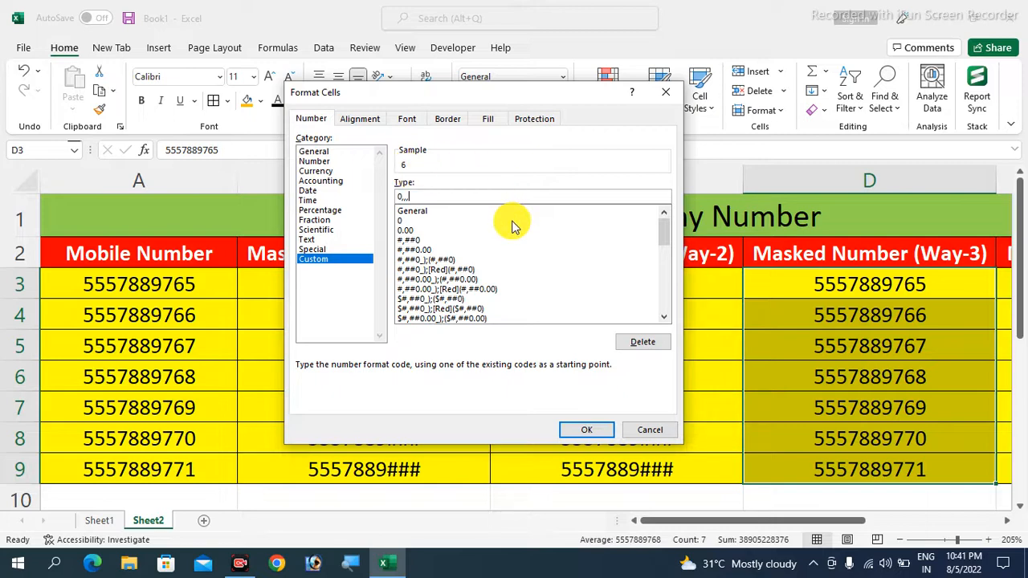
key(BackSpace)
key(BackSpace)
key(BackSpace)
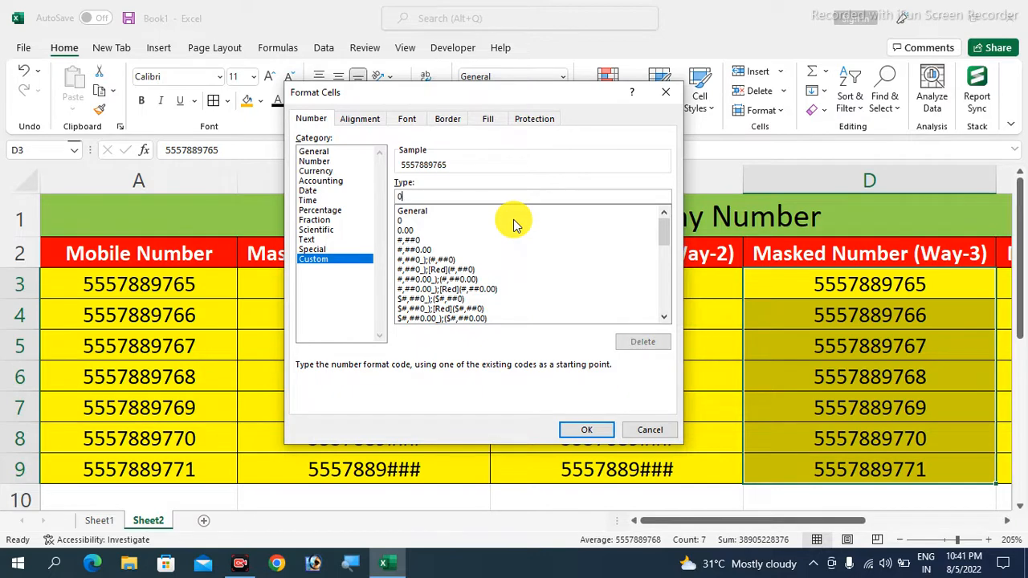
text(,)
text(###)
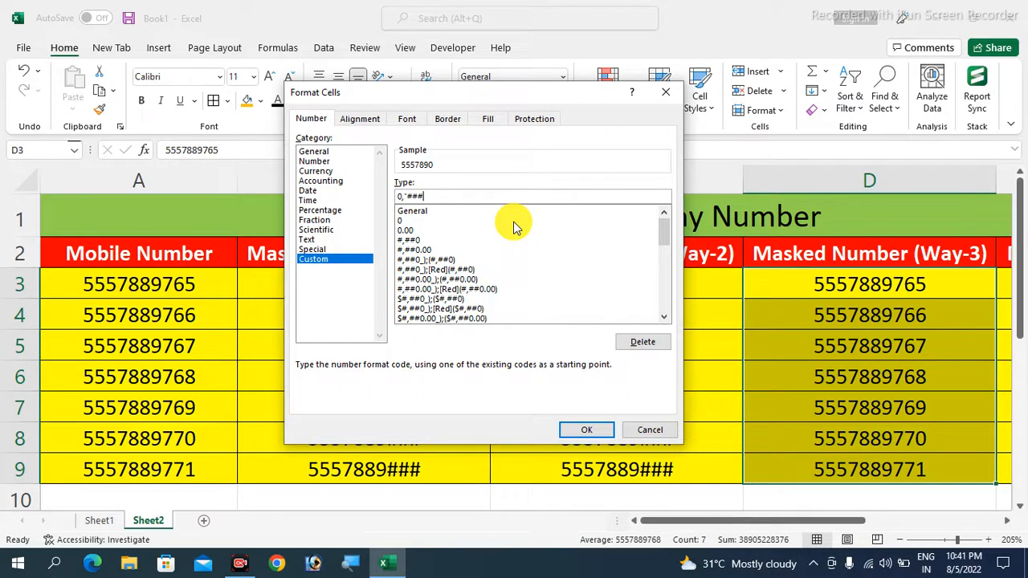
text(")
click(584, 432)
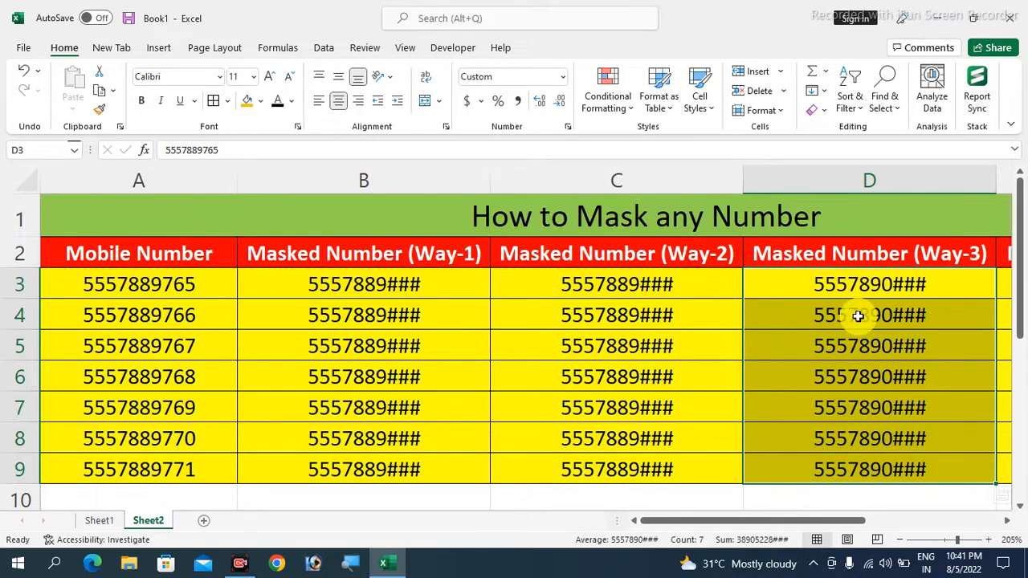
Check the stored values in D6 and D3 and re-enter D4 so it displays masked
click(873, 363)
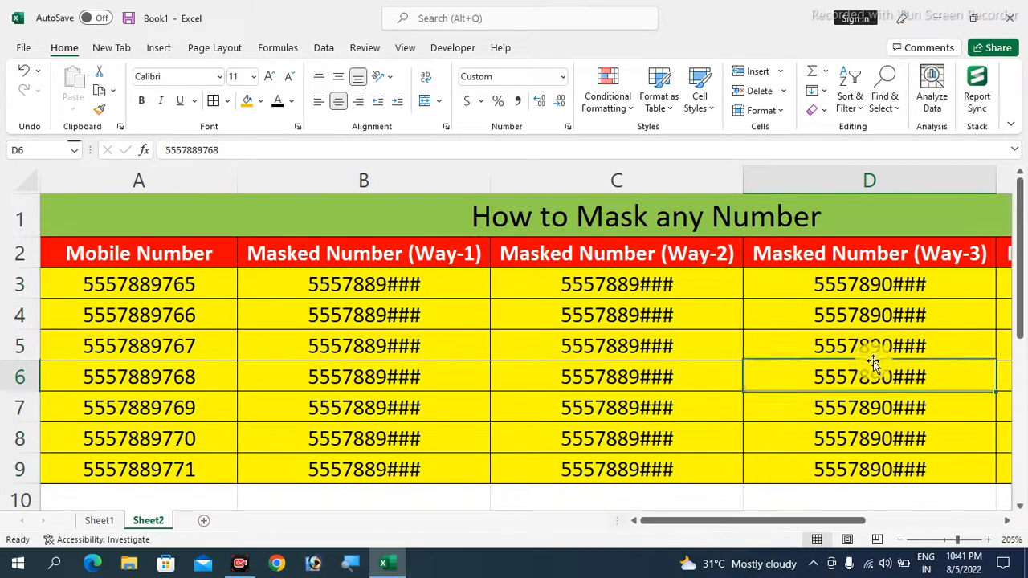
click(868, 287)
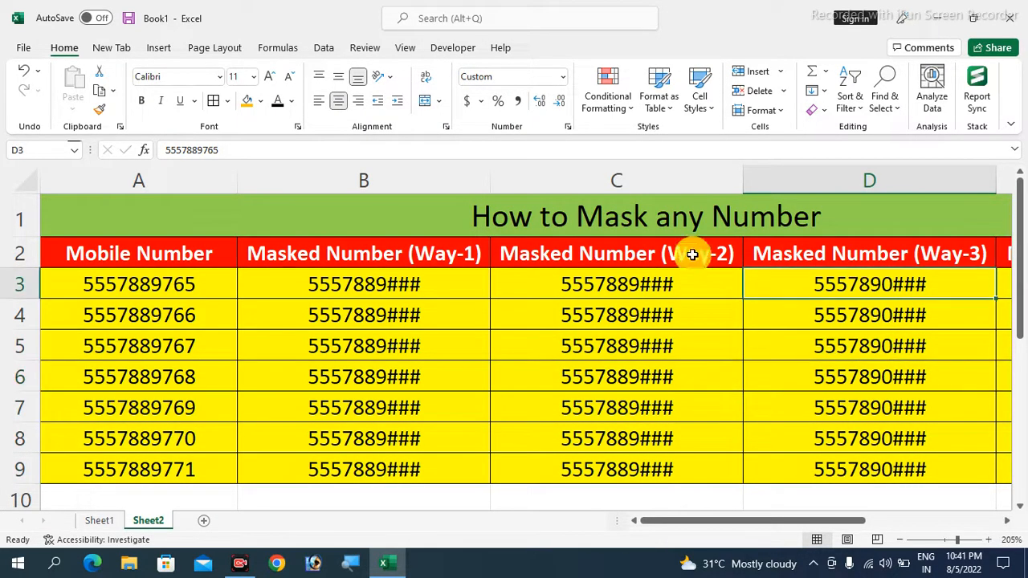
drag(222, 150, 148, 148)
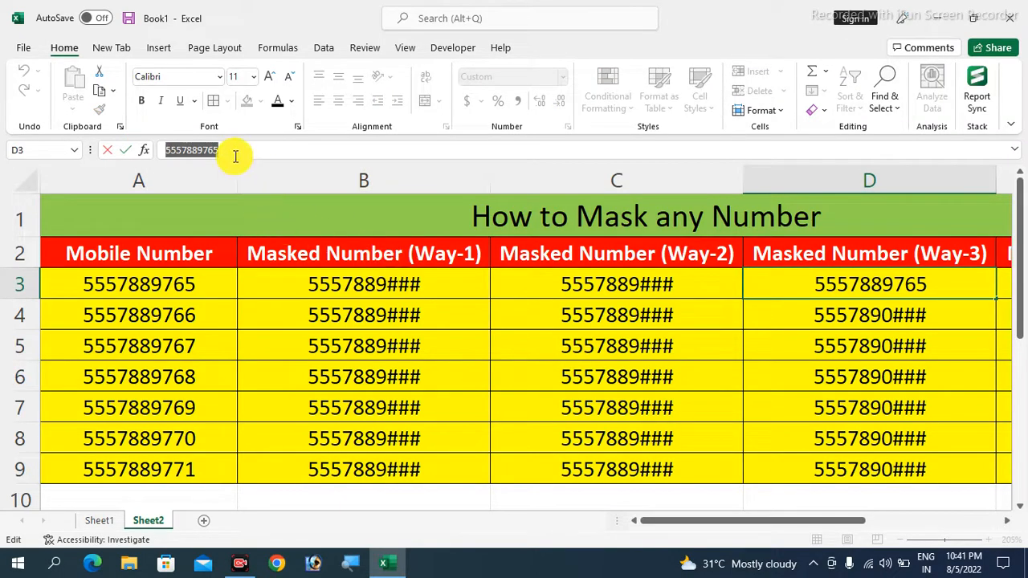
click(877, 316)
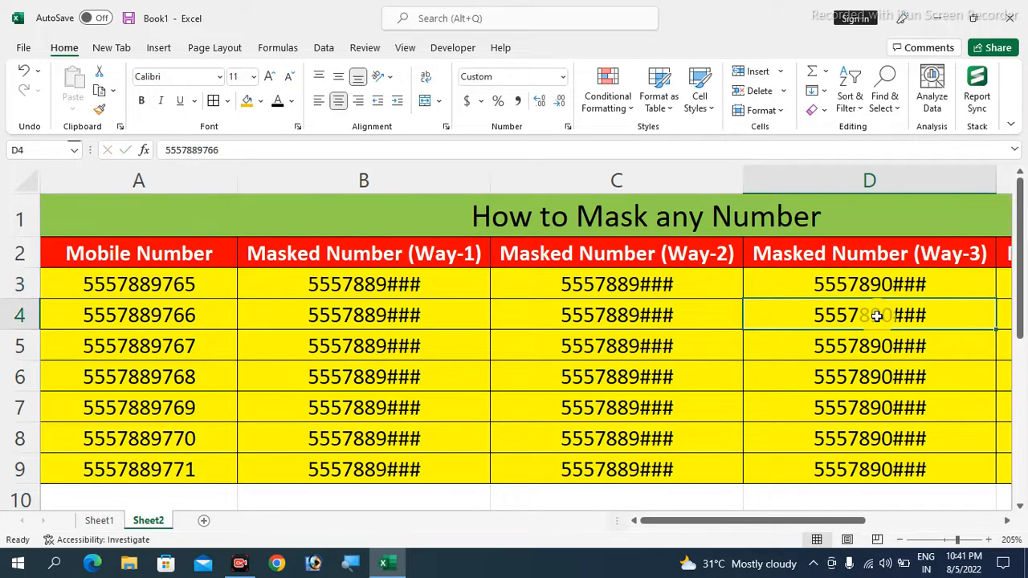
double_click(877, 315)
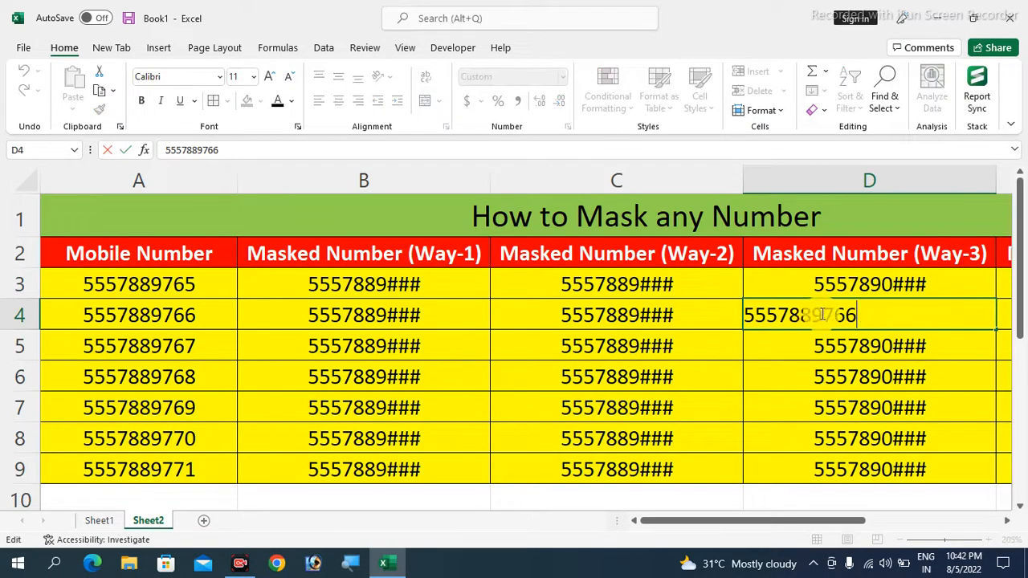
Compare row 4's Way-1 and Way-2 results and review the masked D3:D9 column
click(624, 317)
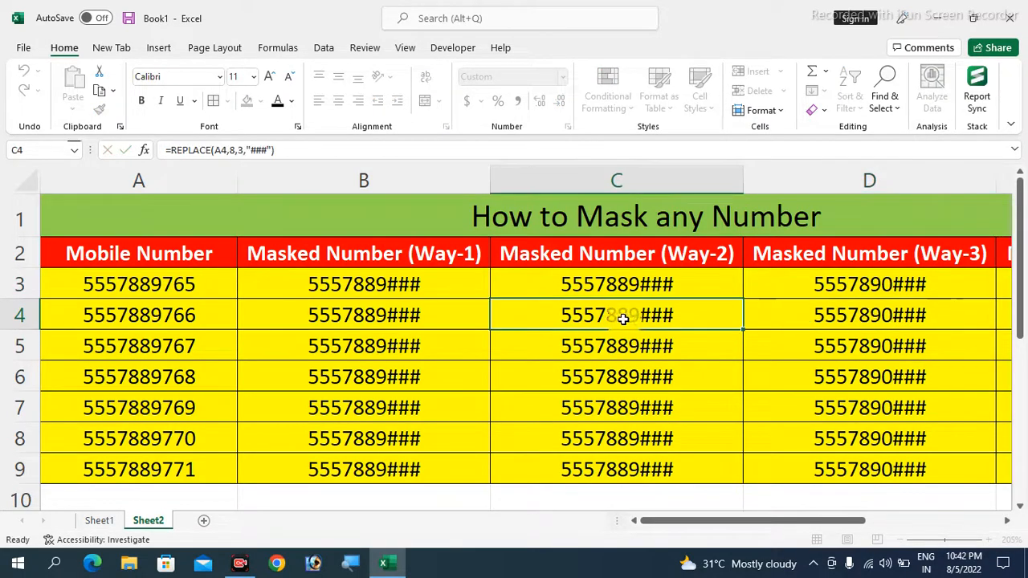
drag(427, 317, 615, 319)
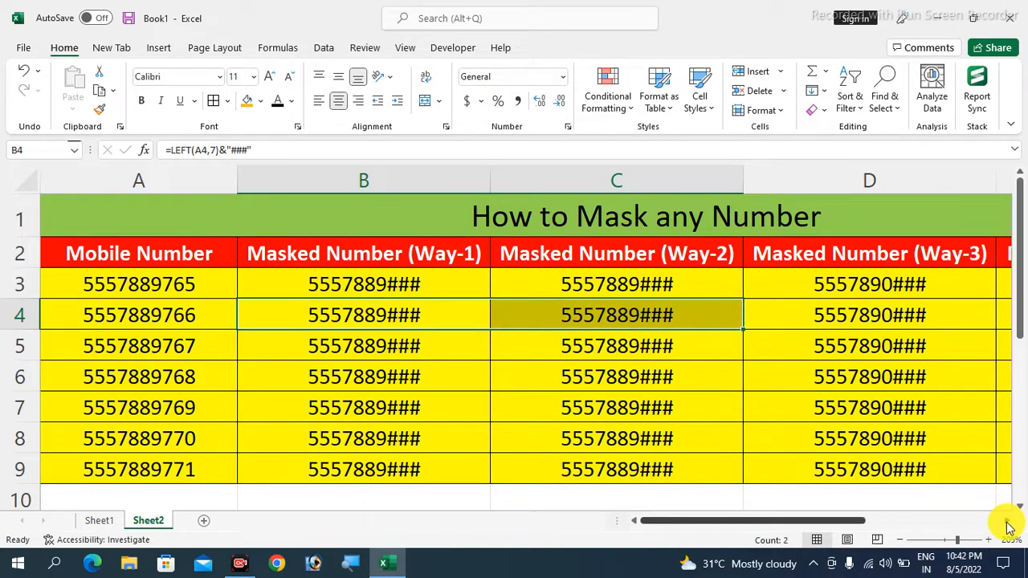
click(1008, 521)
drag(748, 284, 780, 456)
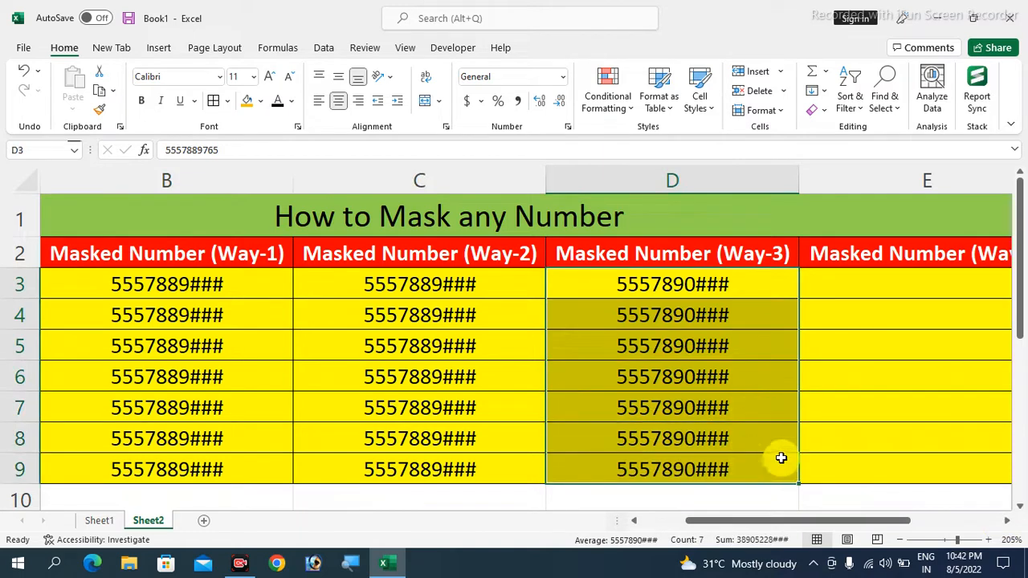
Replace the General code with the custom format 0,"XXX" on the empty Way-3 cells E3:E9
click(1008, 522)
click(695, 349)
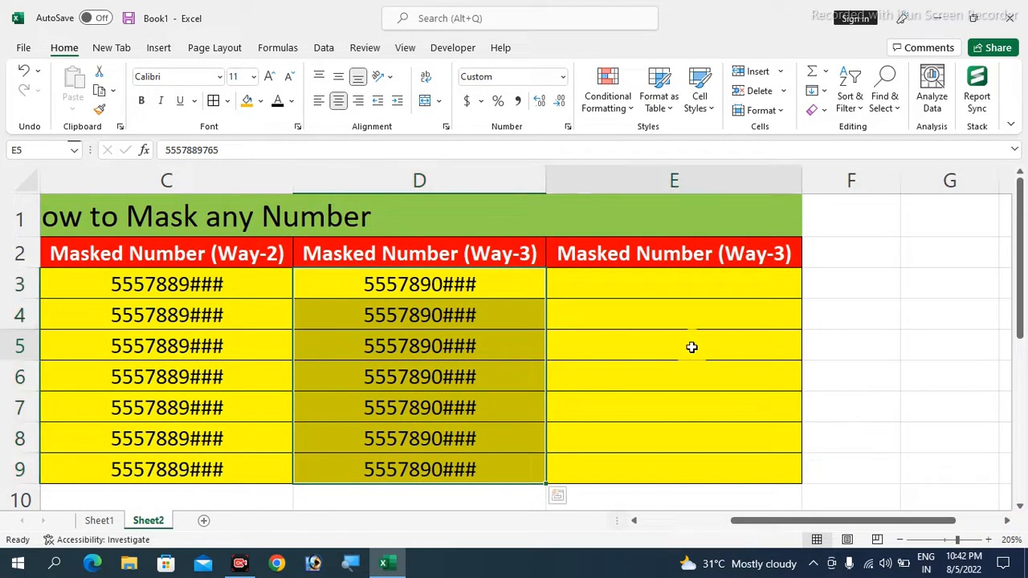
click(679, 289)
drag(679, 305, 679, 471)
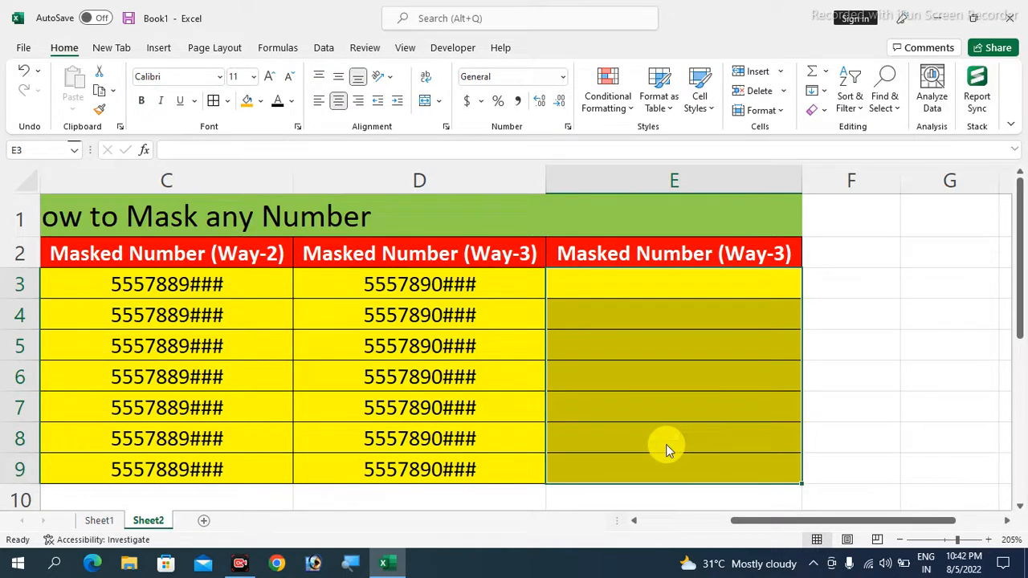
key(ctrl+1)
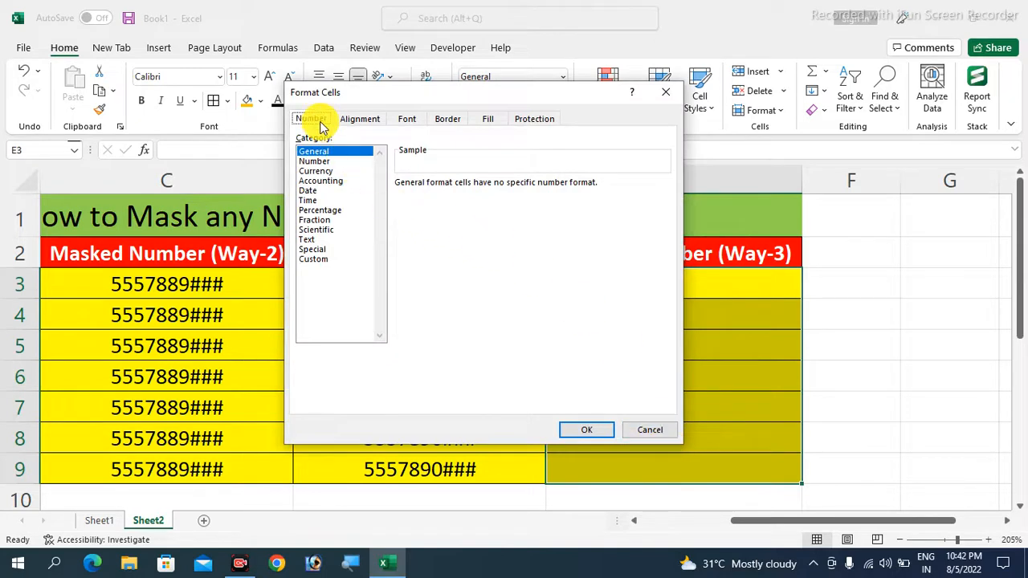
click(319, 260)
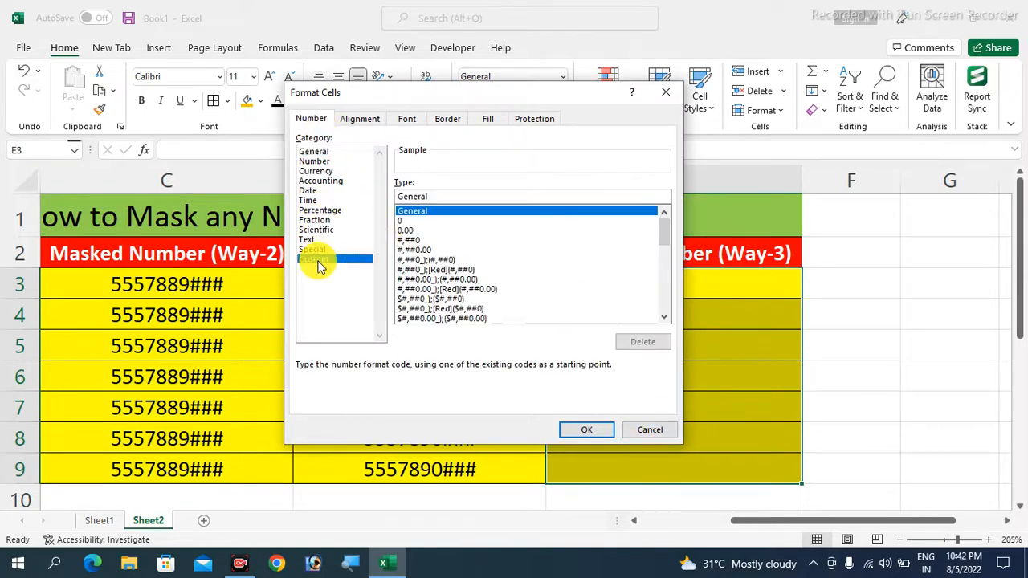
click(439, 197)
key(BackSpace)
key(BackSpace)
key(BackSpace)
key(BackSpace)
key(BackSpace)
key(BackSpace)
key(BackSpace)
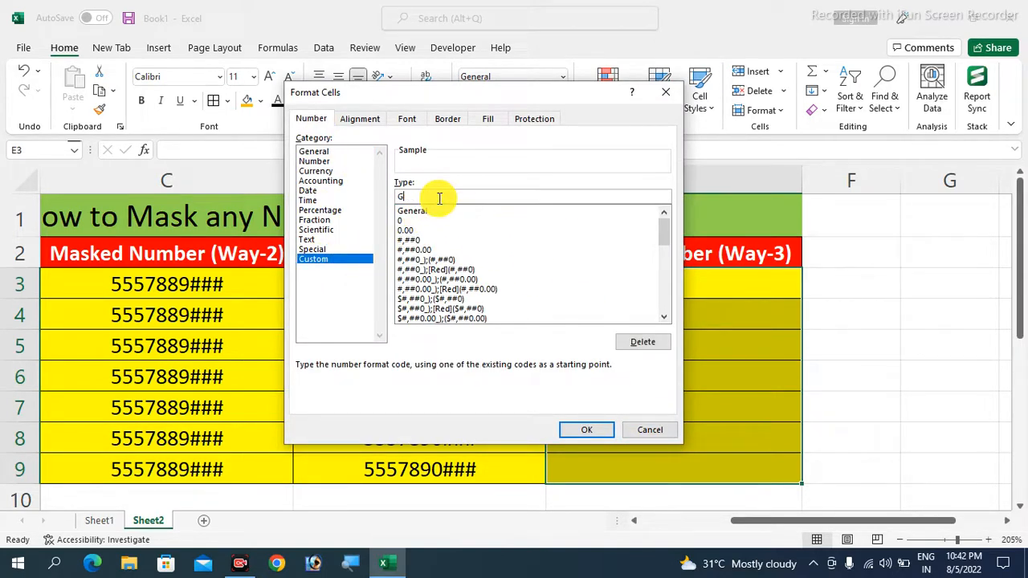
text(0,"XXX")
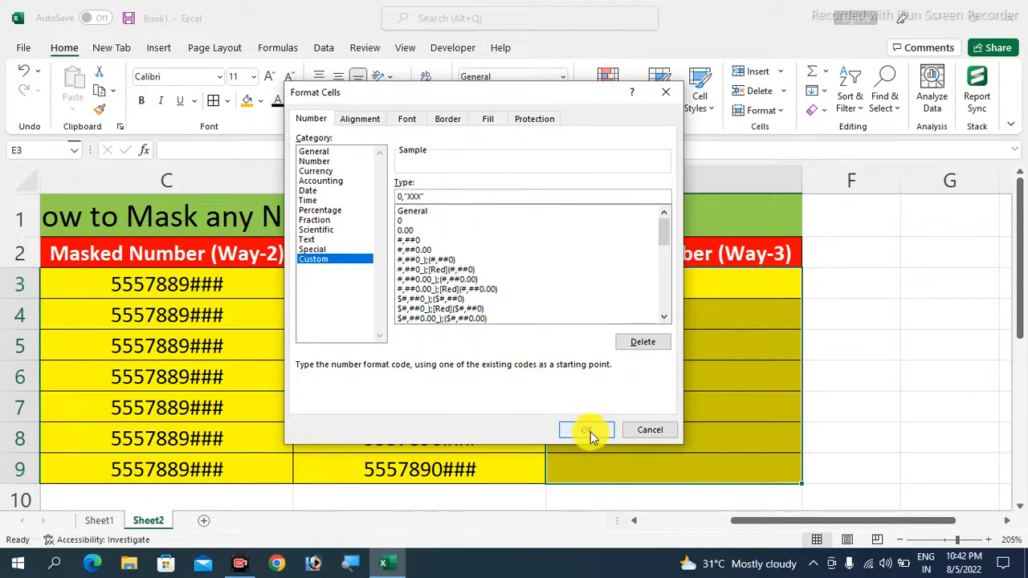
click(591, 431)
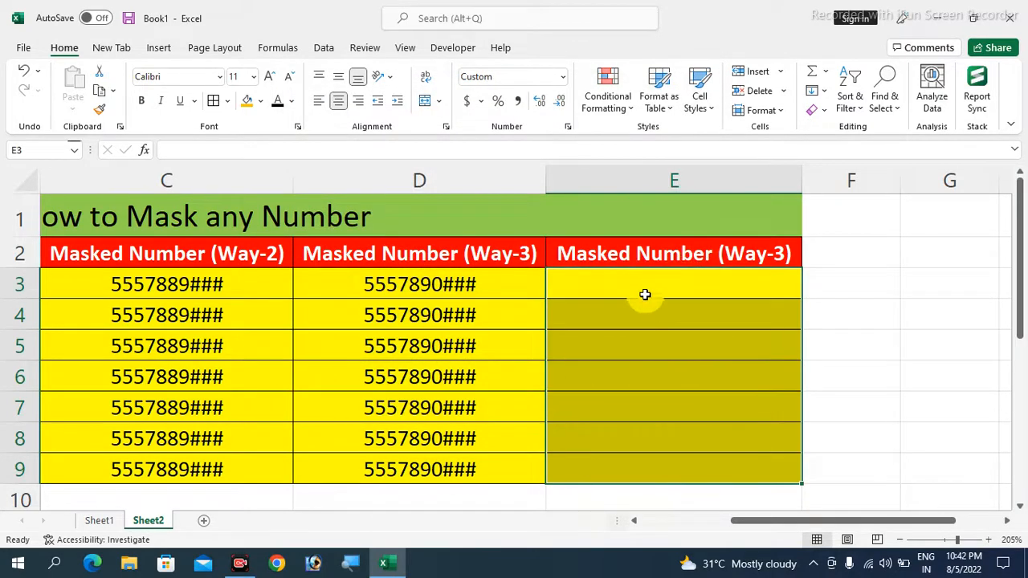
click(647, 286)
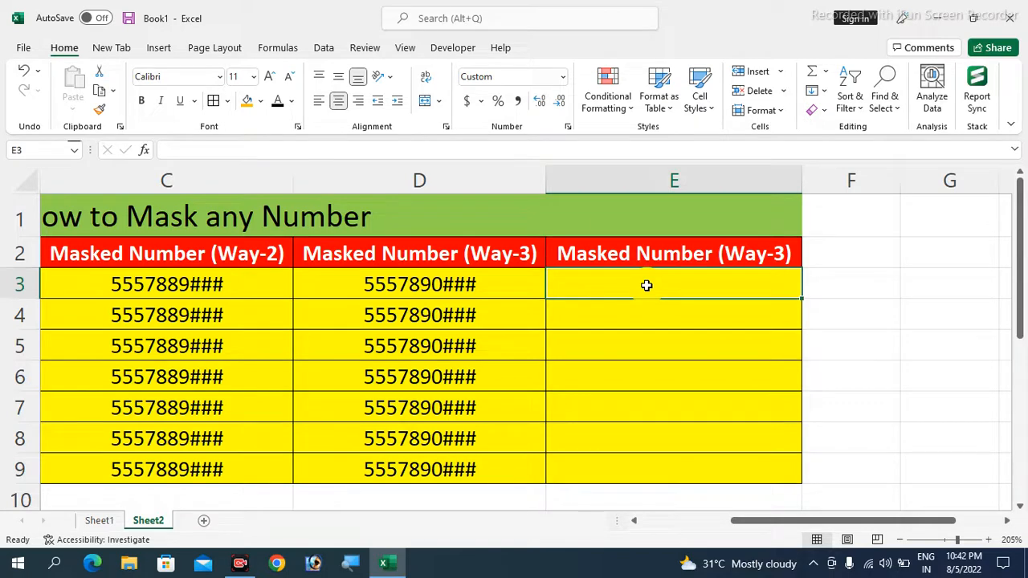
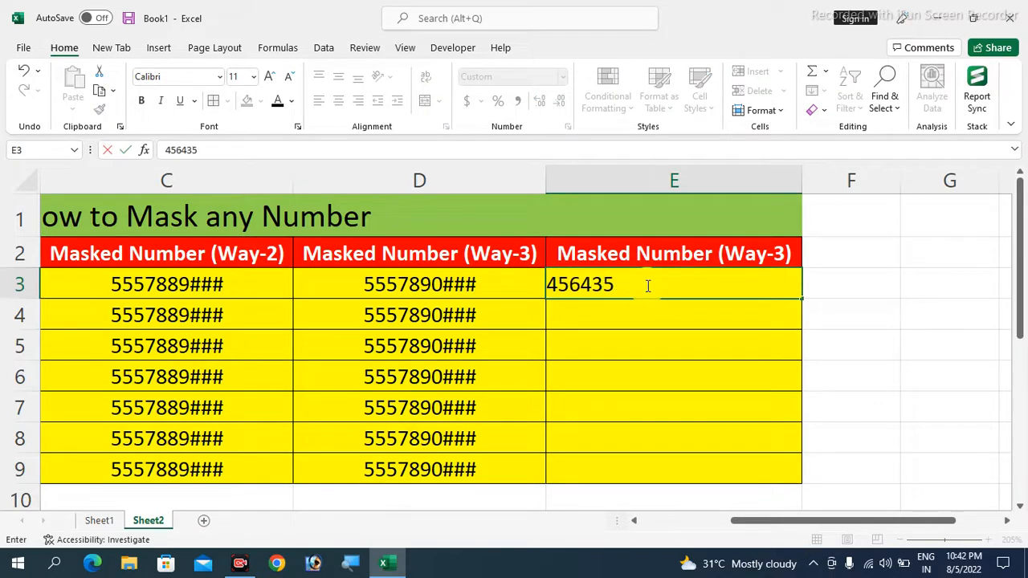
key(Return)
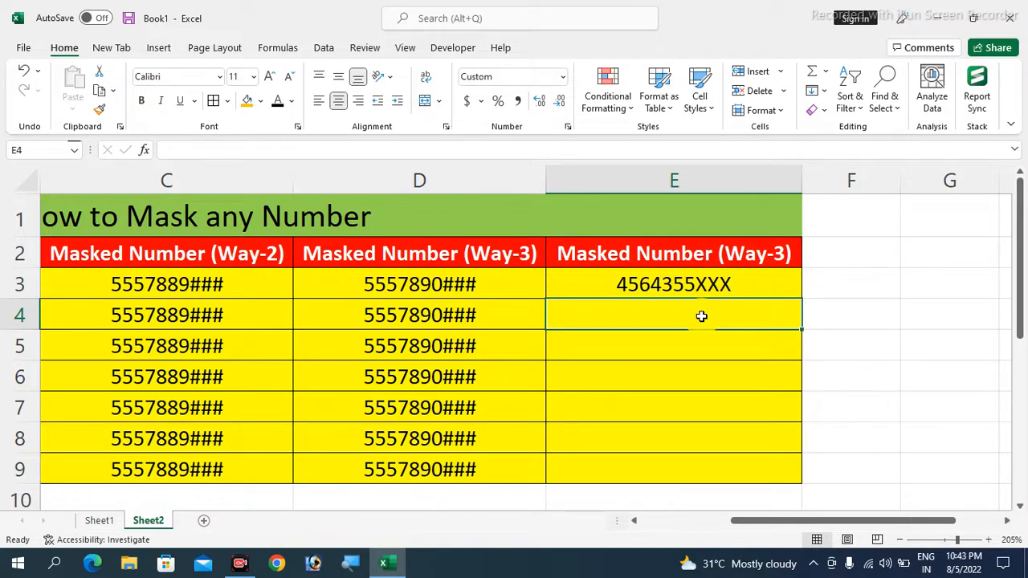
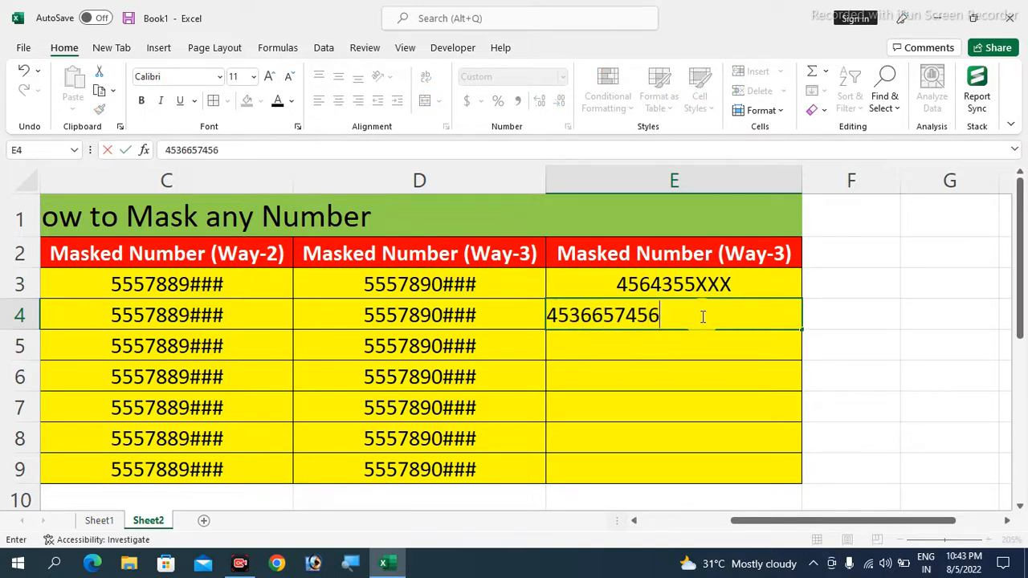
key(ctrl+Return)
key(Return)
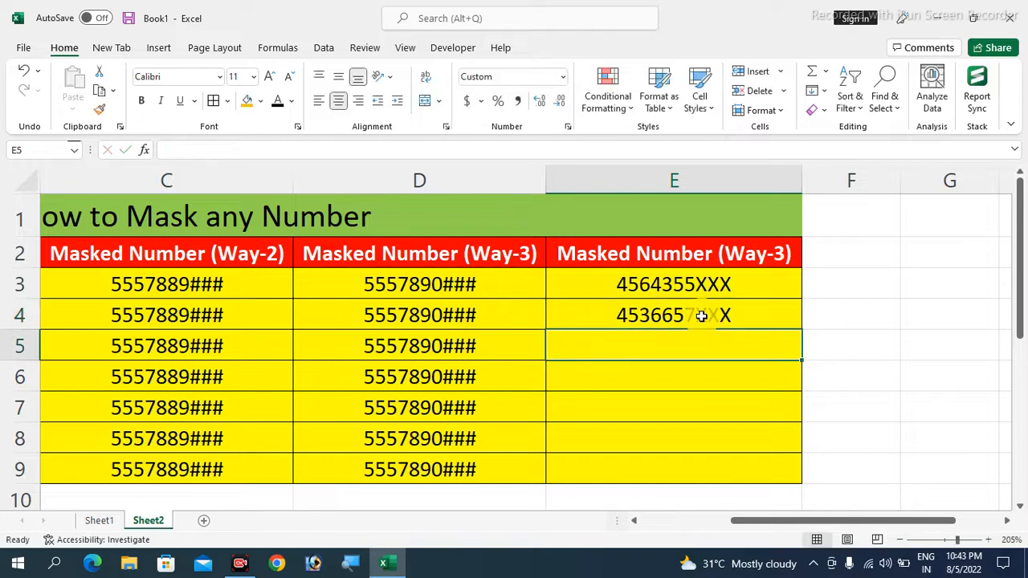
Fill the number series from E3:E4 down through E9
click(722, 287)
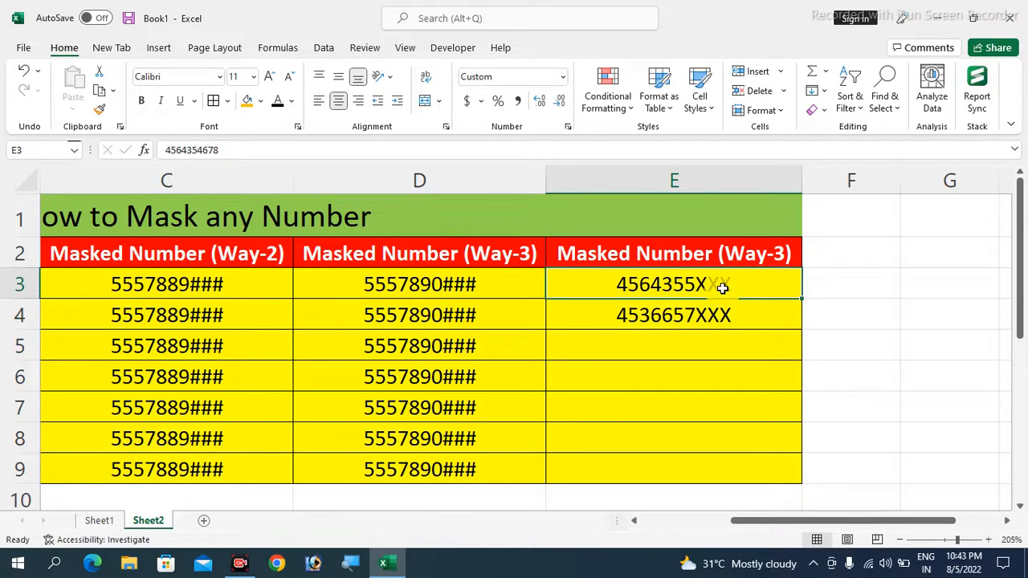
key(shift+Down)
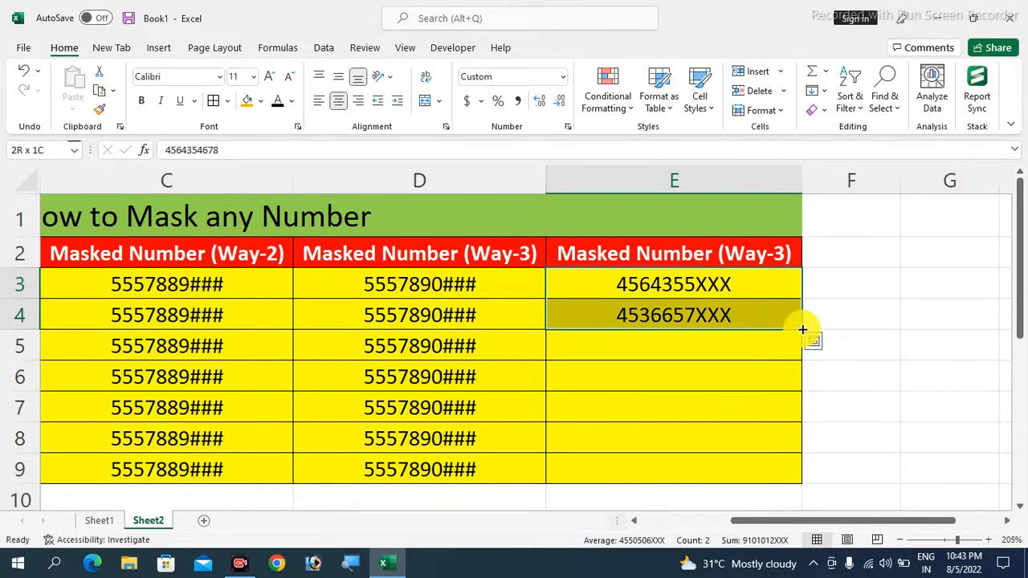
drag(802, 330, 791, 483)
click(714, 398)
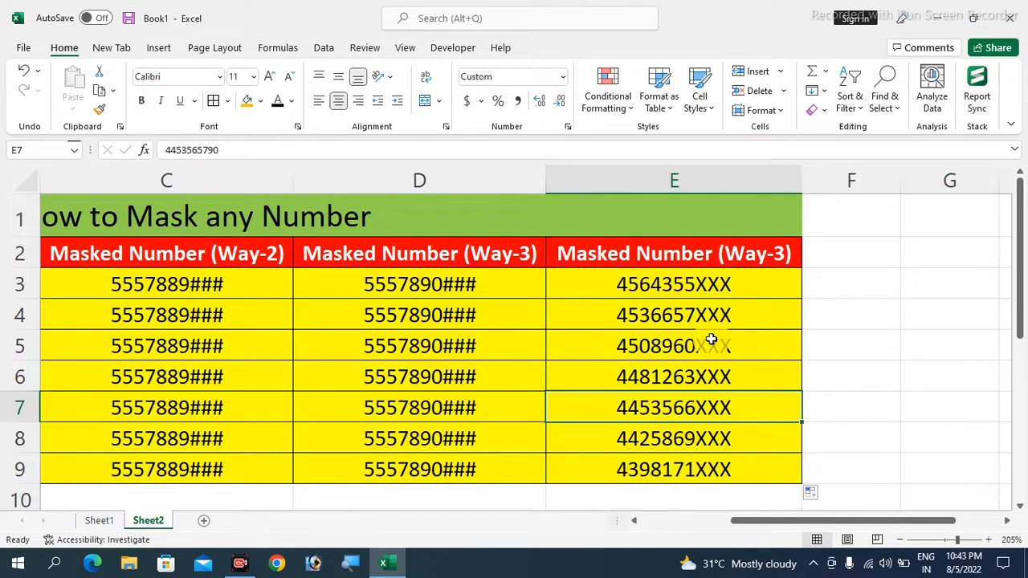
drag(779, 520, 677, 521)
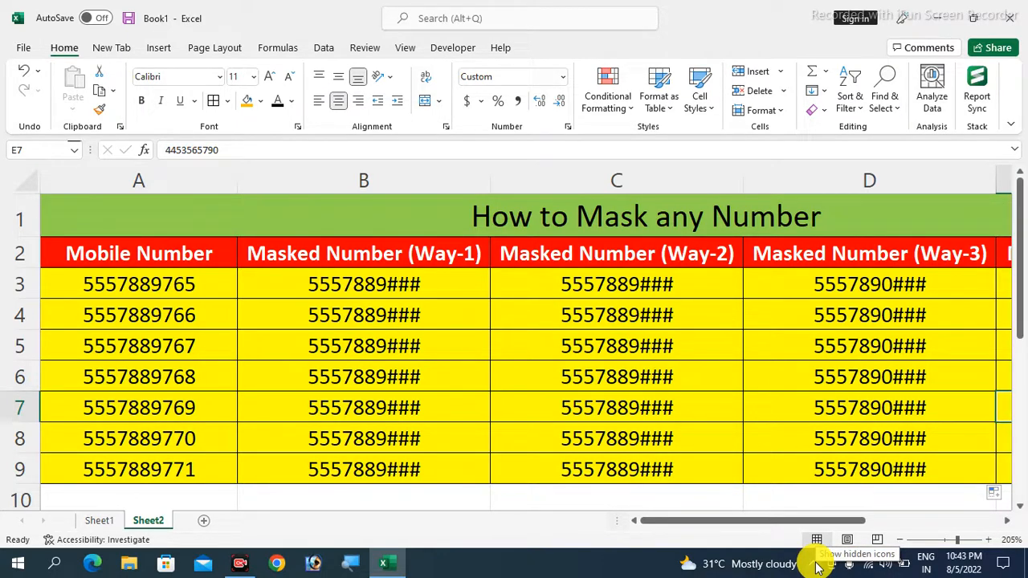
click(818, 567)
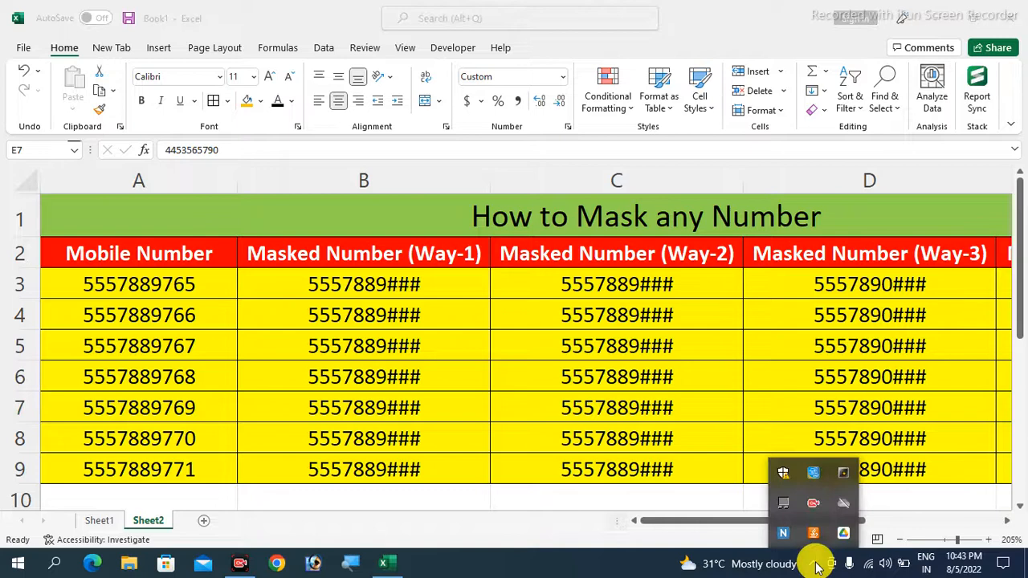
right_click(818, 508)
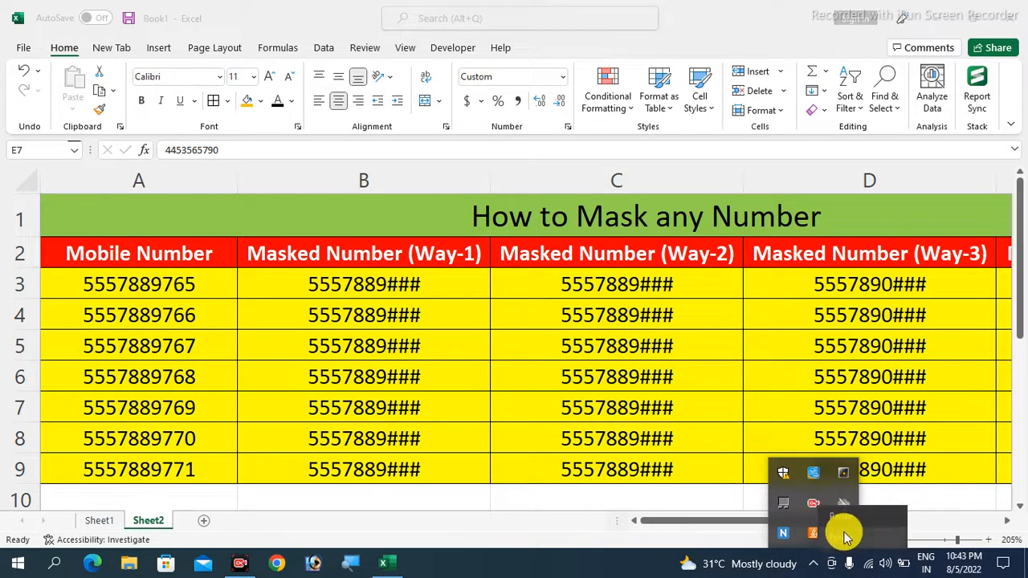